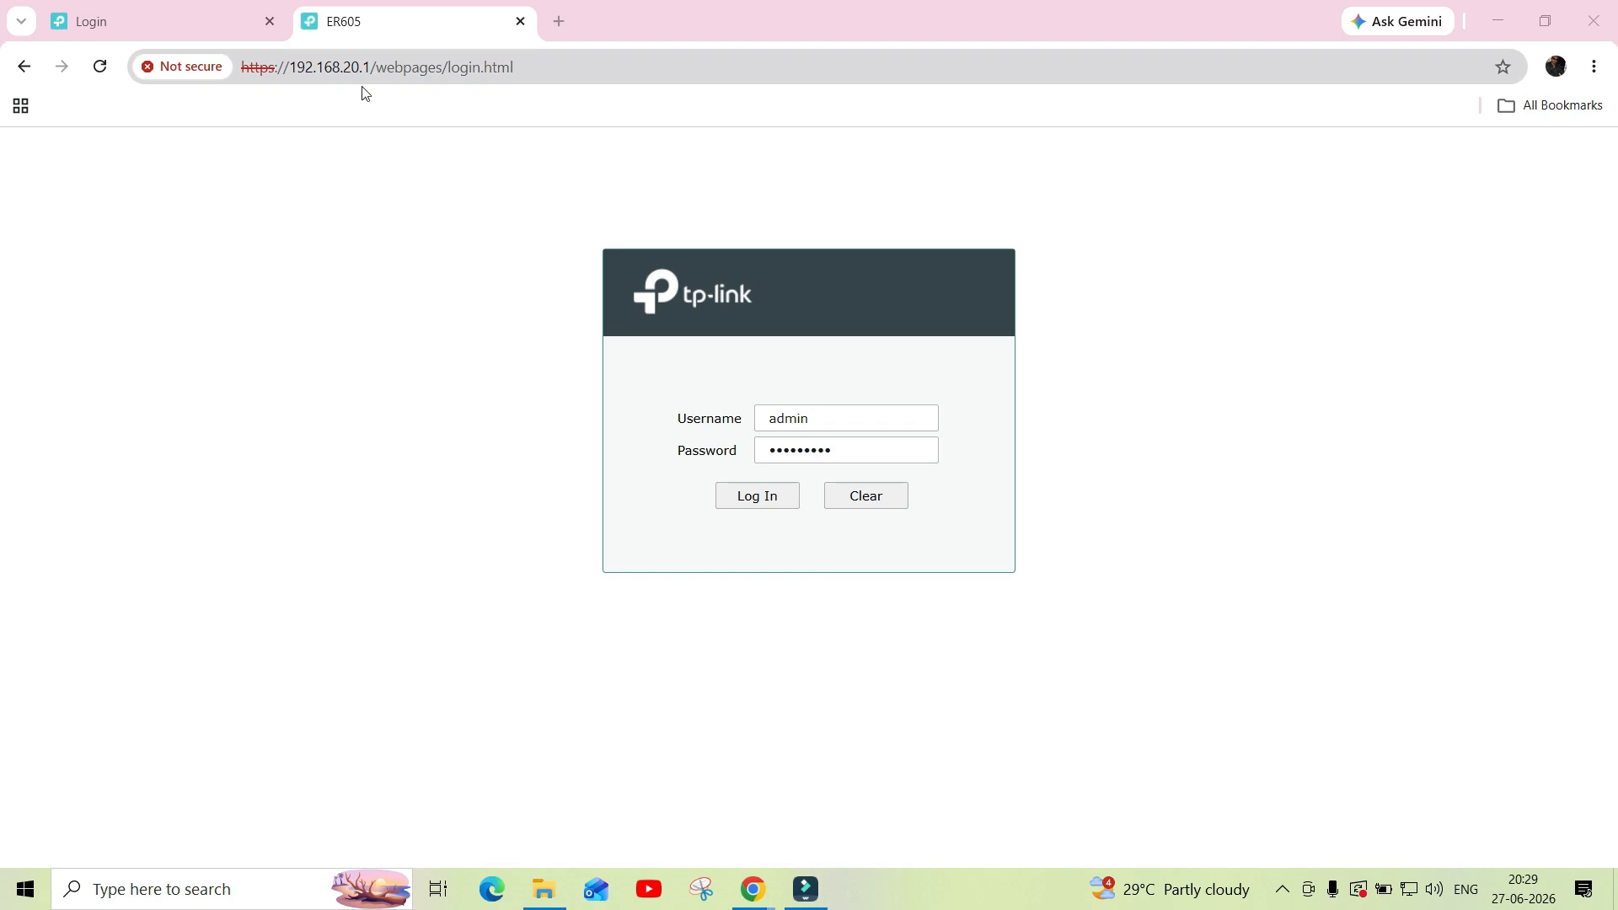
# Log in to the ER605 gateway and start adding an entry to the LAN network list
pyautogui.click(749, 497)
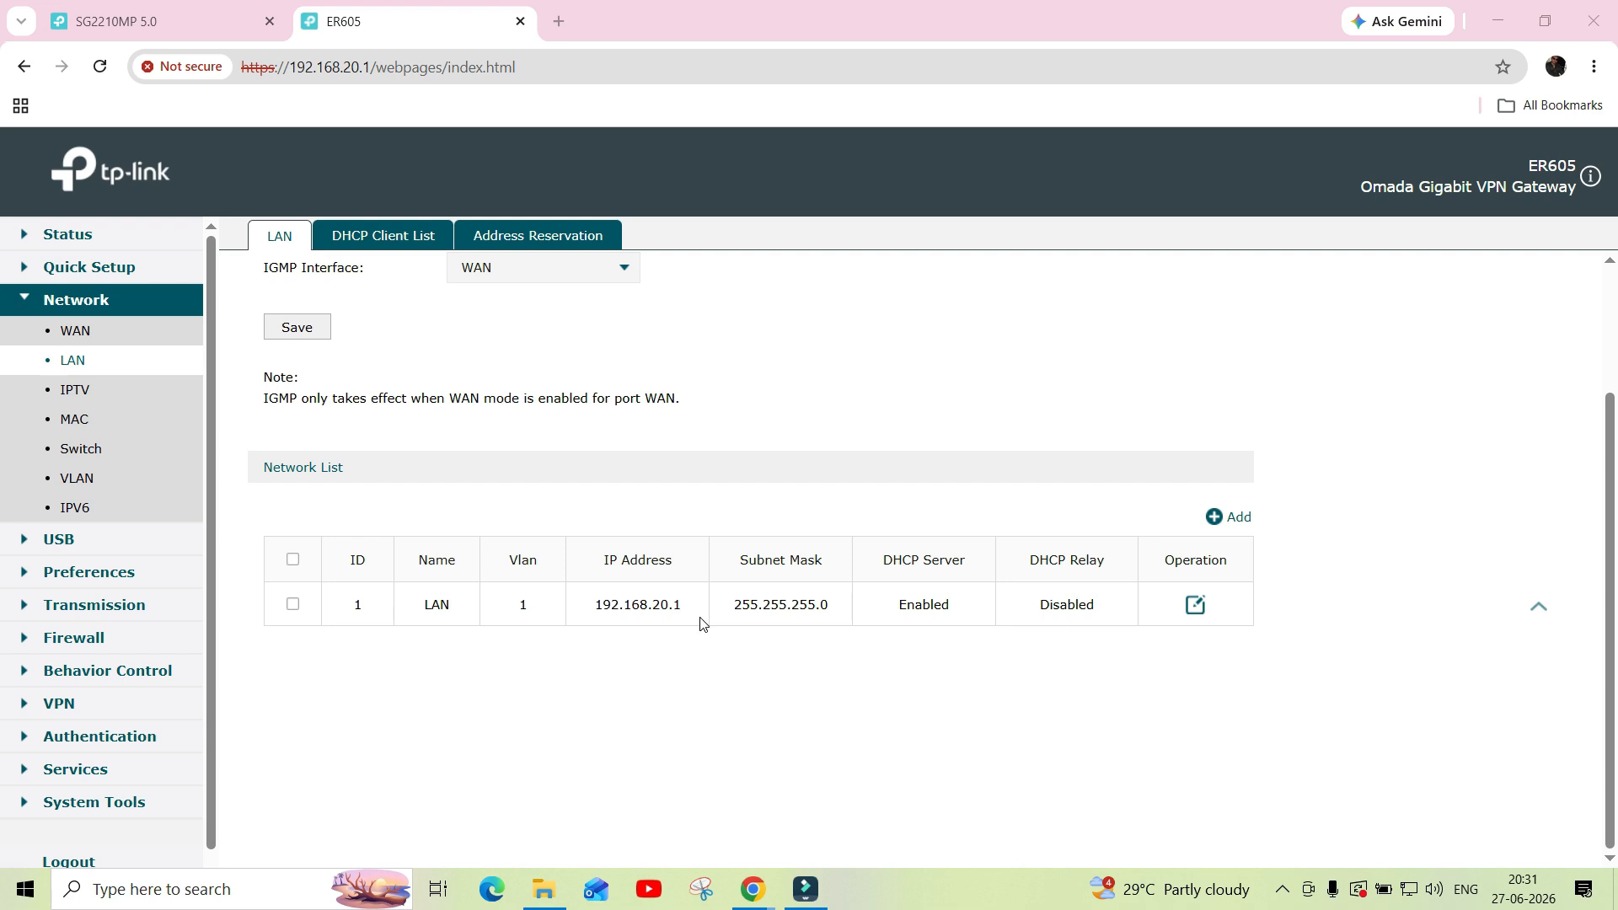
pyautogui.click(1218, 528)
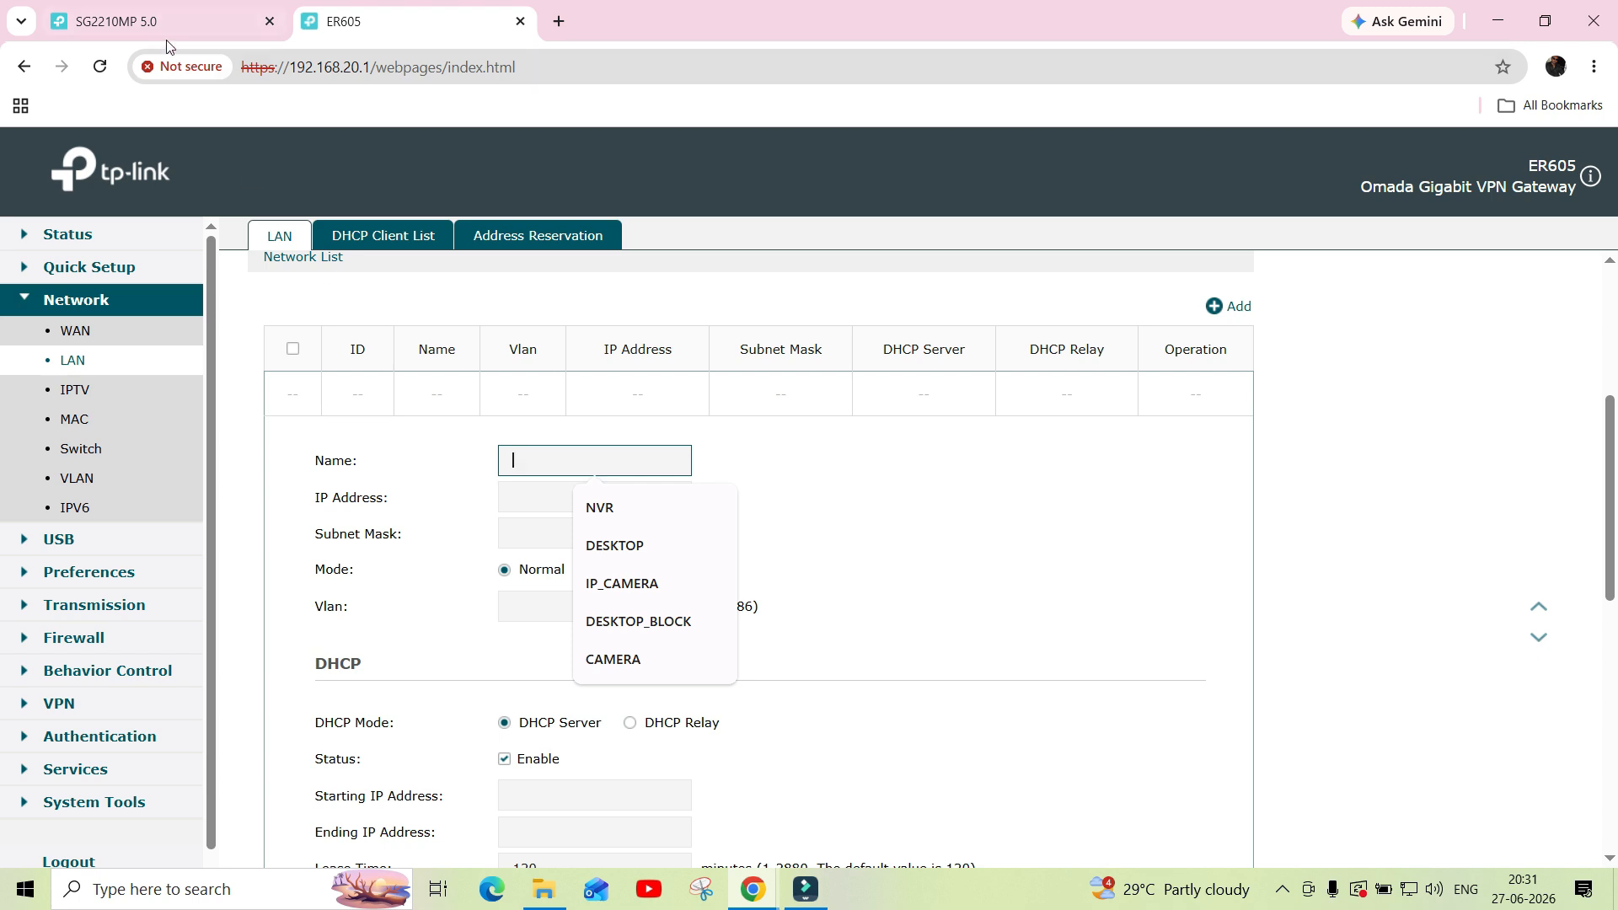
# Check the SG2210MP switch's VLAN list and fill in the gateway's new network as NVR, IP 192.168.30.1, subnet mask 255.255.255.0, VLAN 30
pyautogui.click(174, 18)
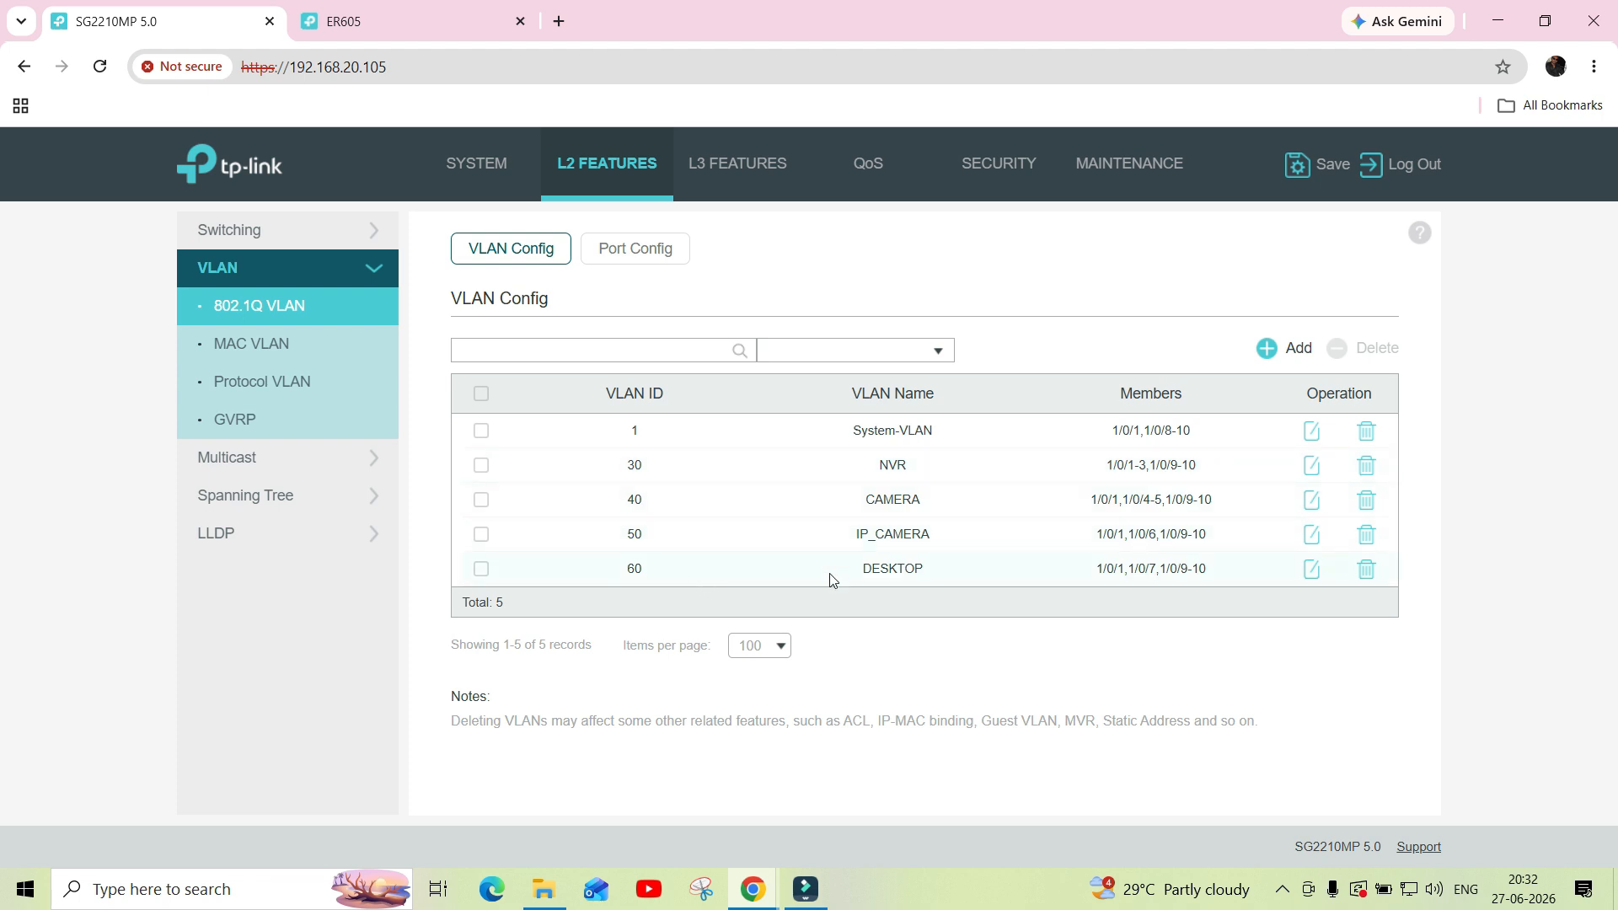
pyautogui.click(384, 20)
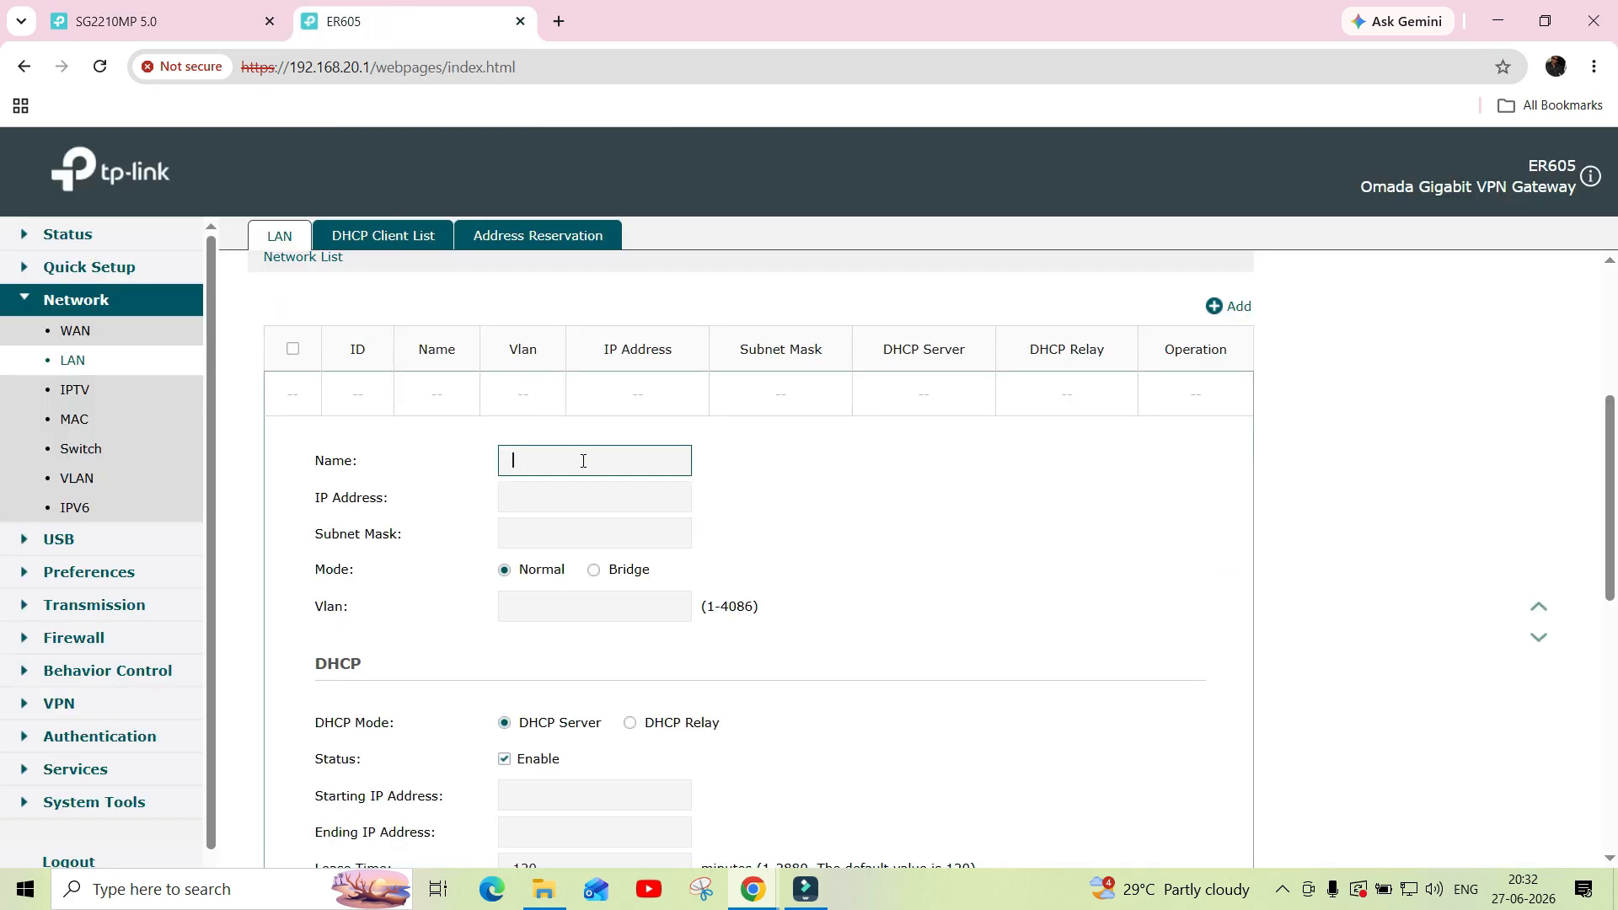
pyautogui.write('NVR')
pyautogui.click(578, 498)
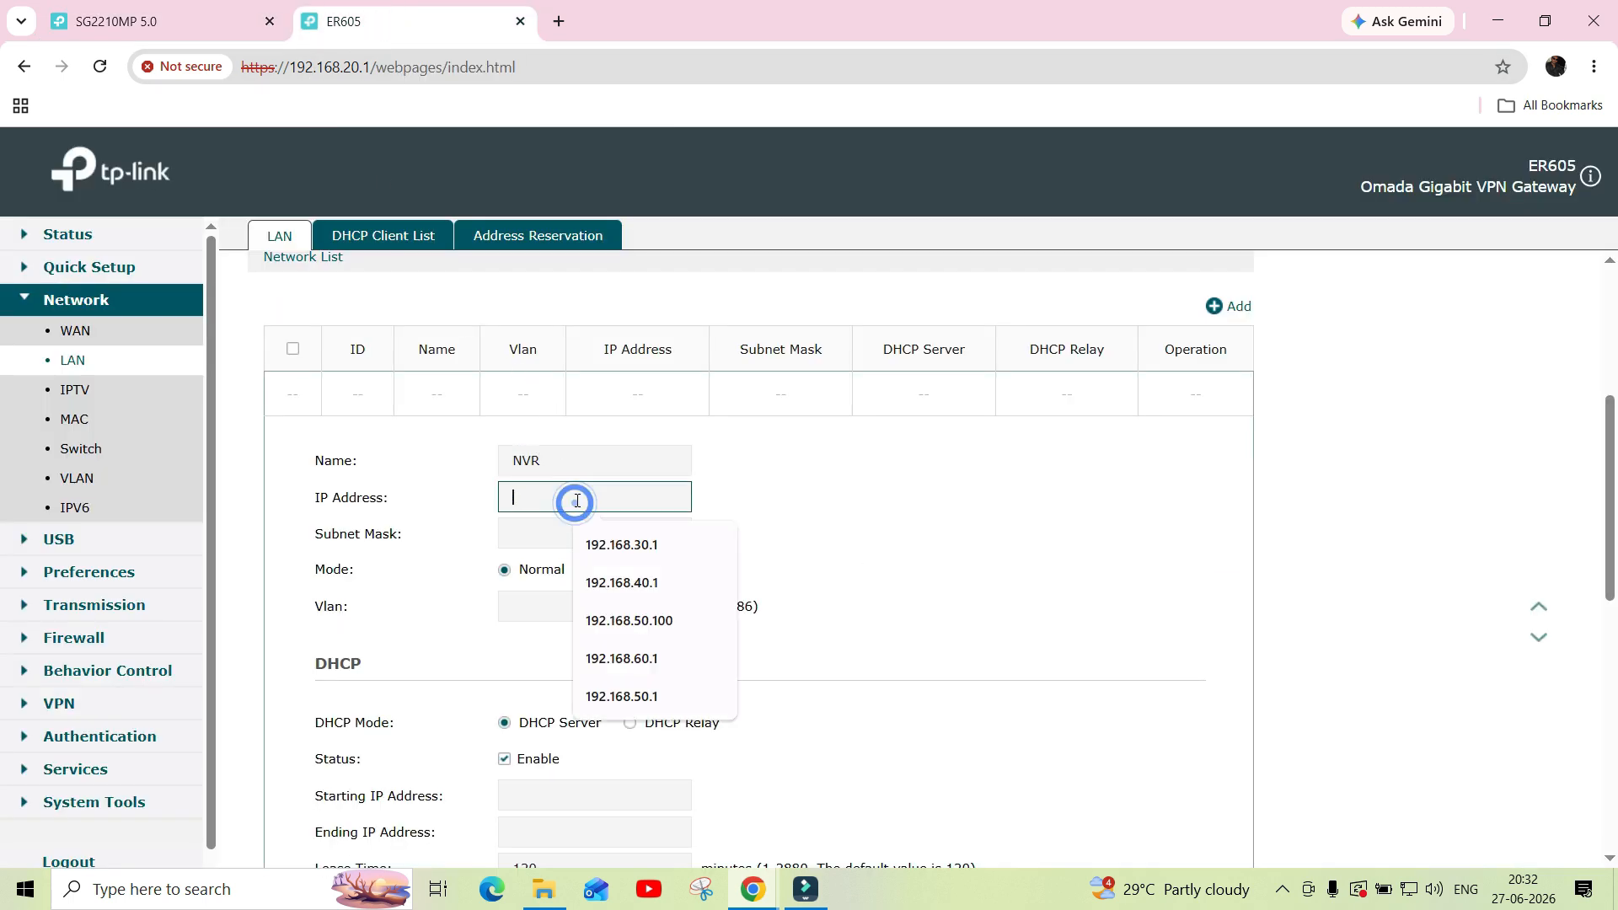
pyautogui.write('192.168.30.1')
pyautogui.click(559, 535)
pyautogui.click(592, 595)
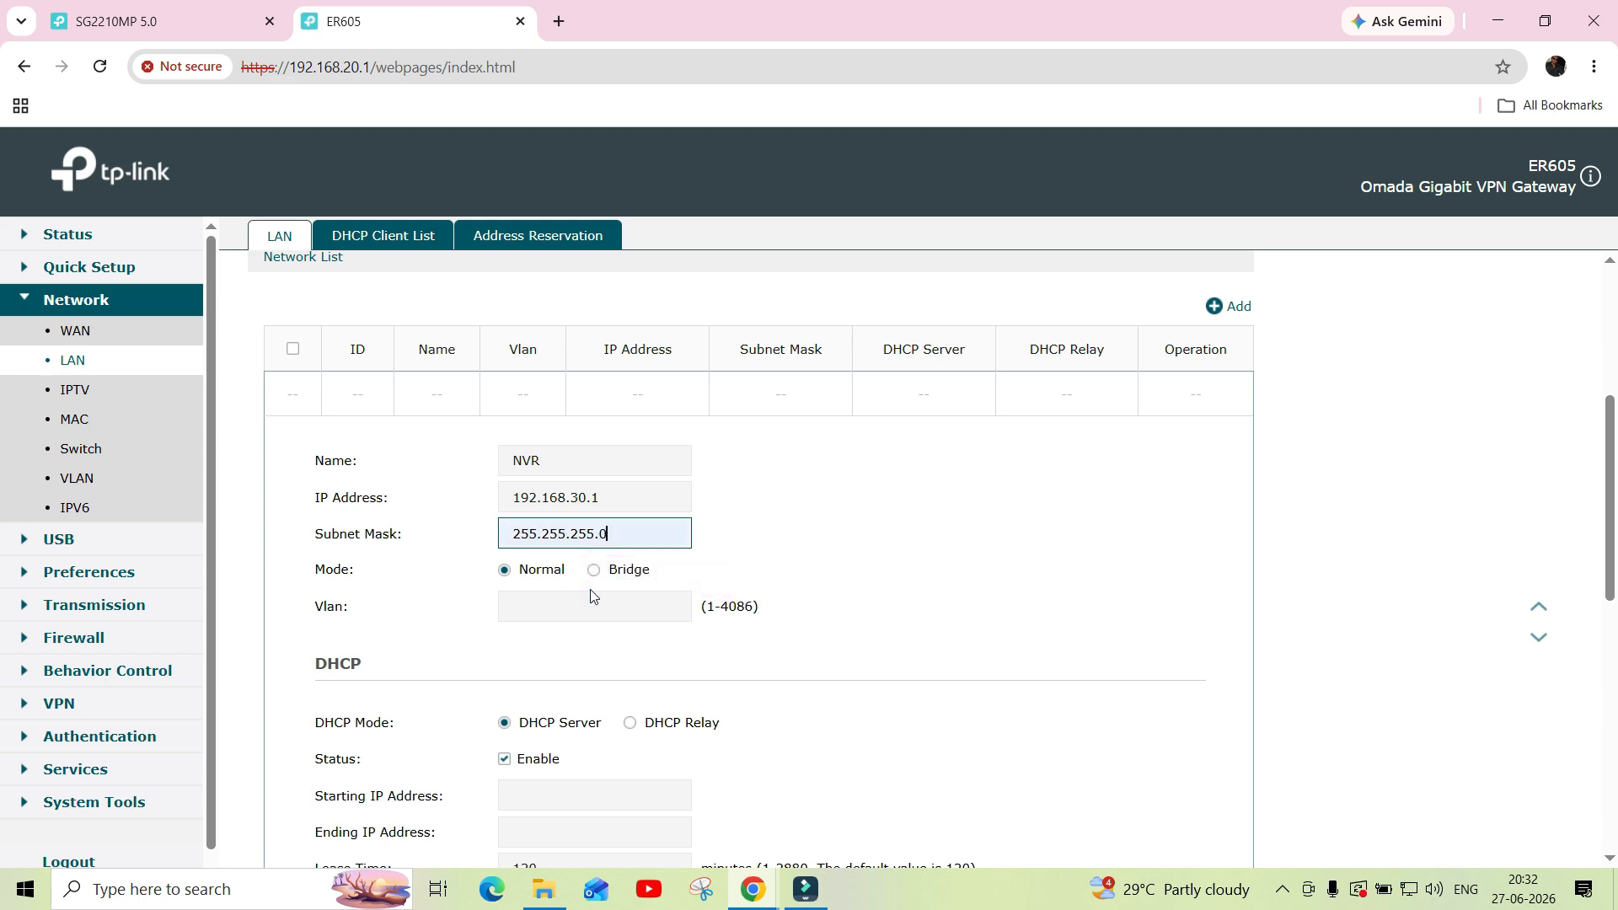
pyautogui.click(589, 603)
pyautogui.write('30')
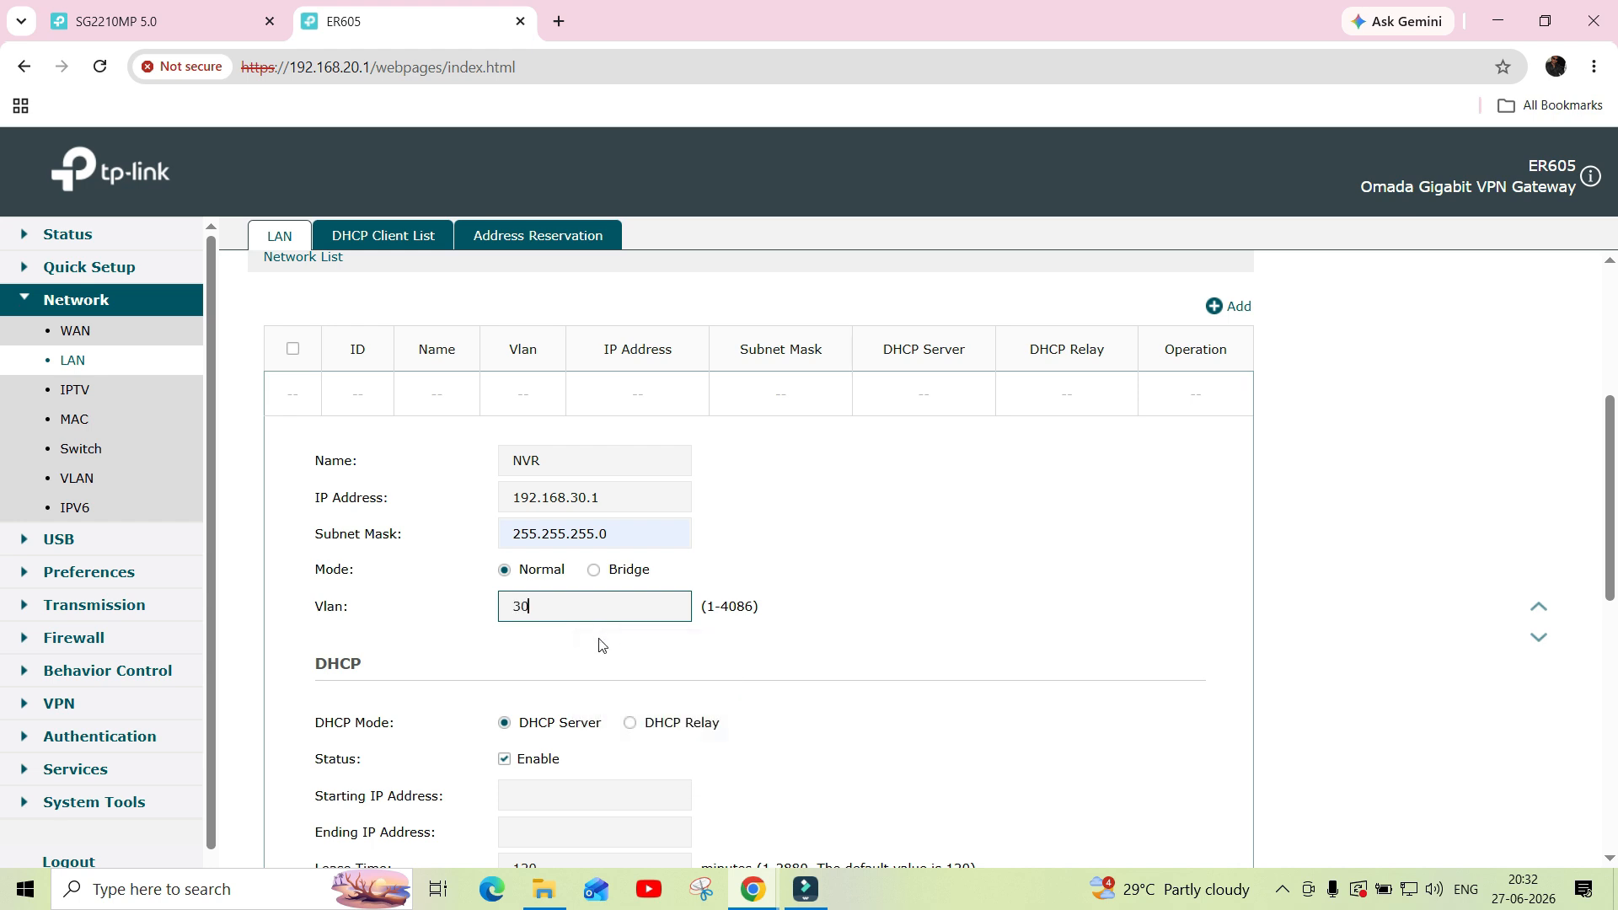
# Set the NVR network's DHCP range from 192.168.30.100 to 192.168.30.200 and save the entry
pyautogui.scroll(-2, 602, 643)
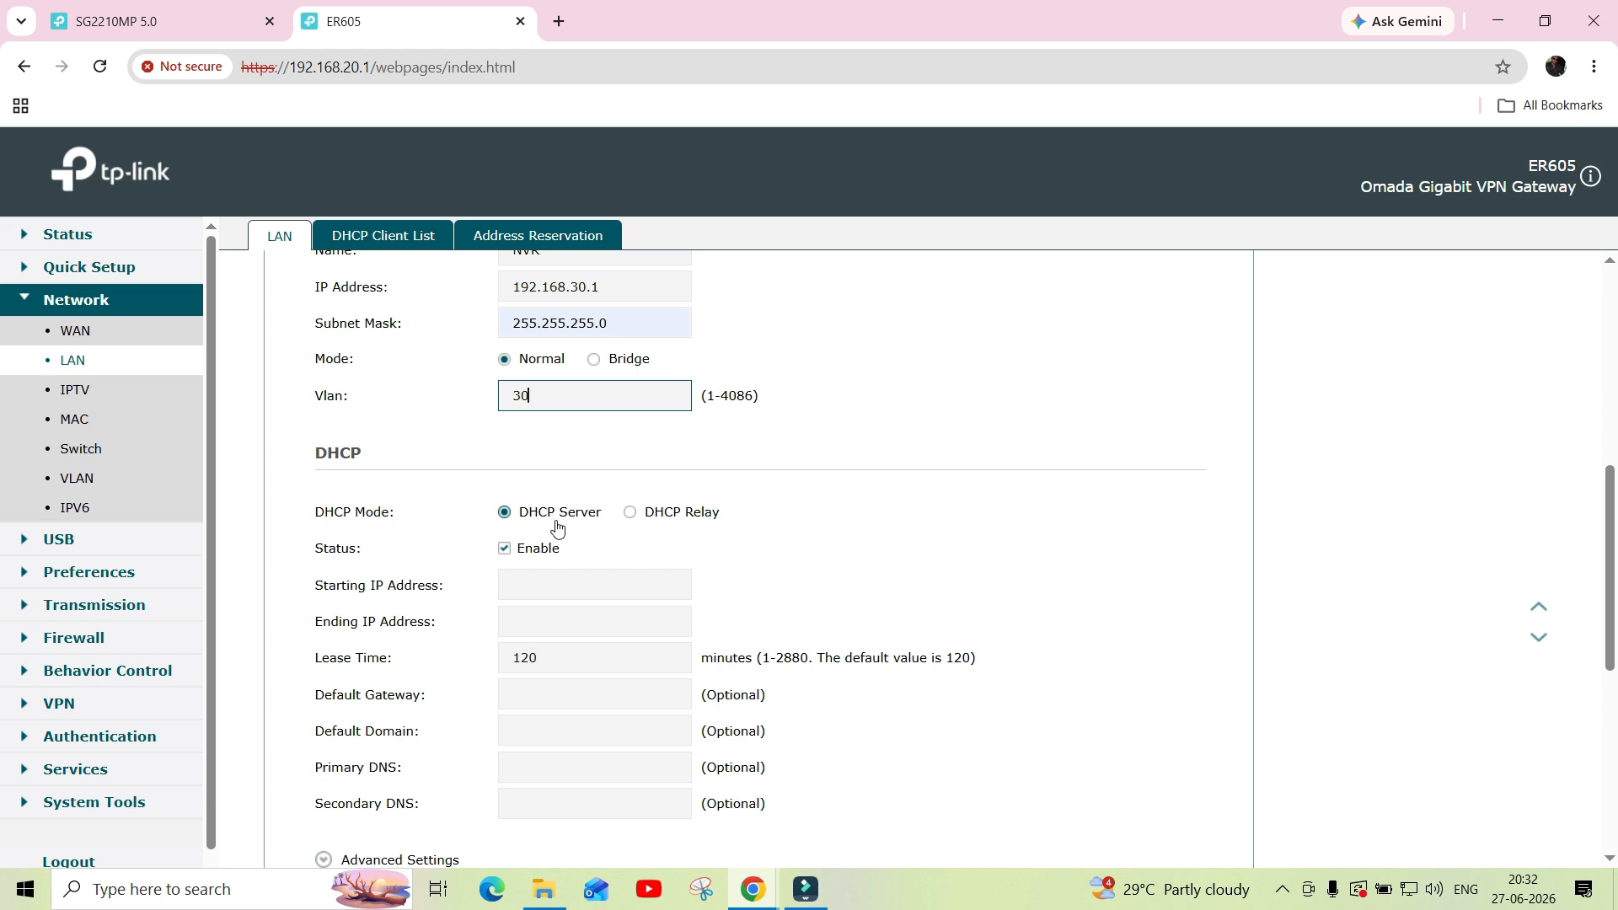
pyautogui.click(558, 582)
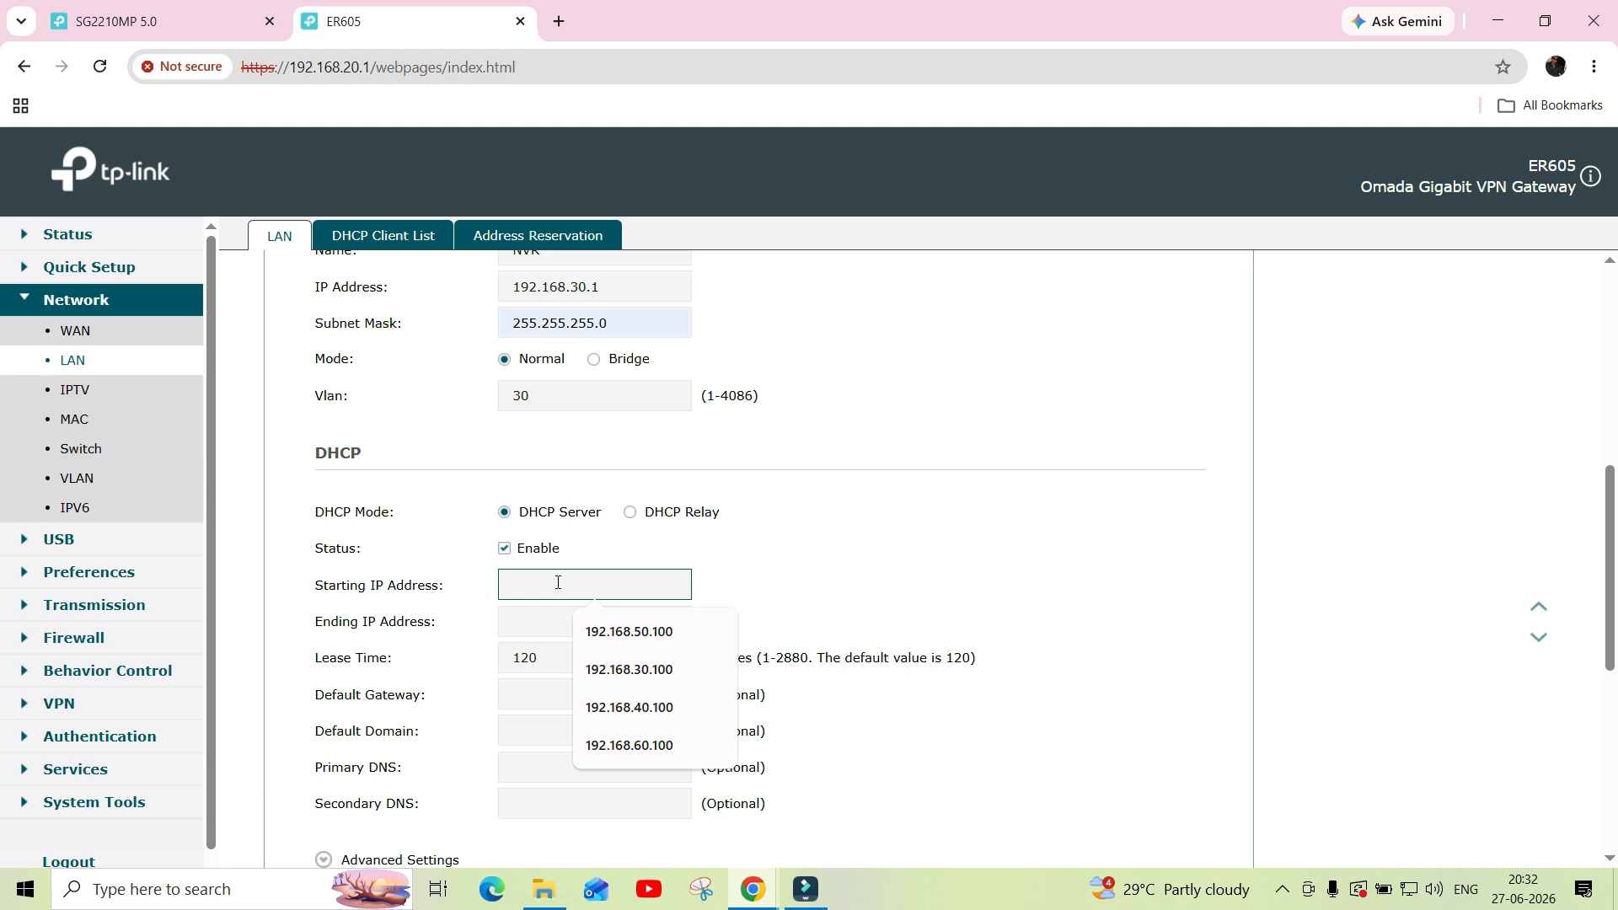
pyautogui.click(617, 630)
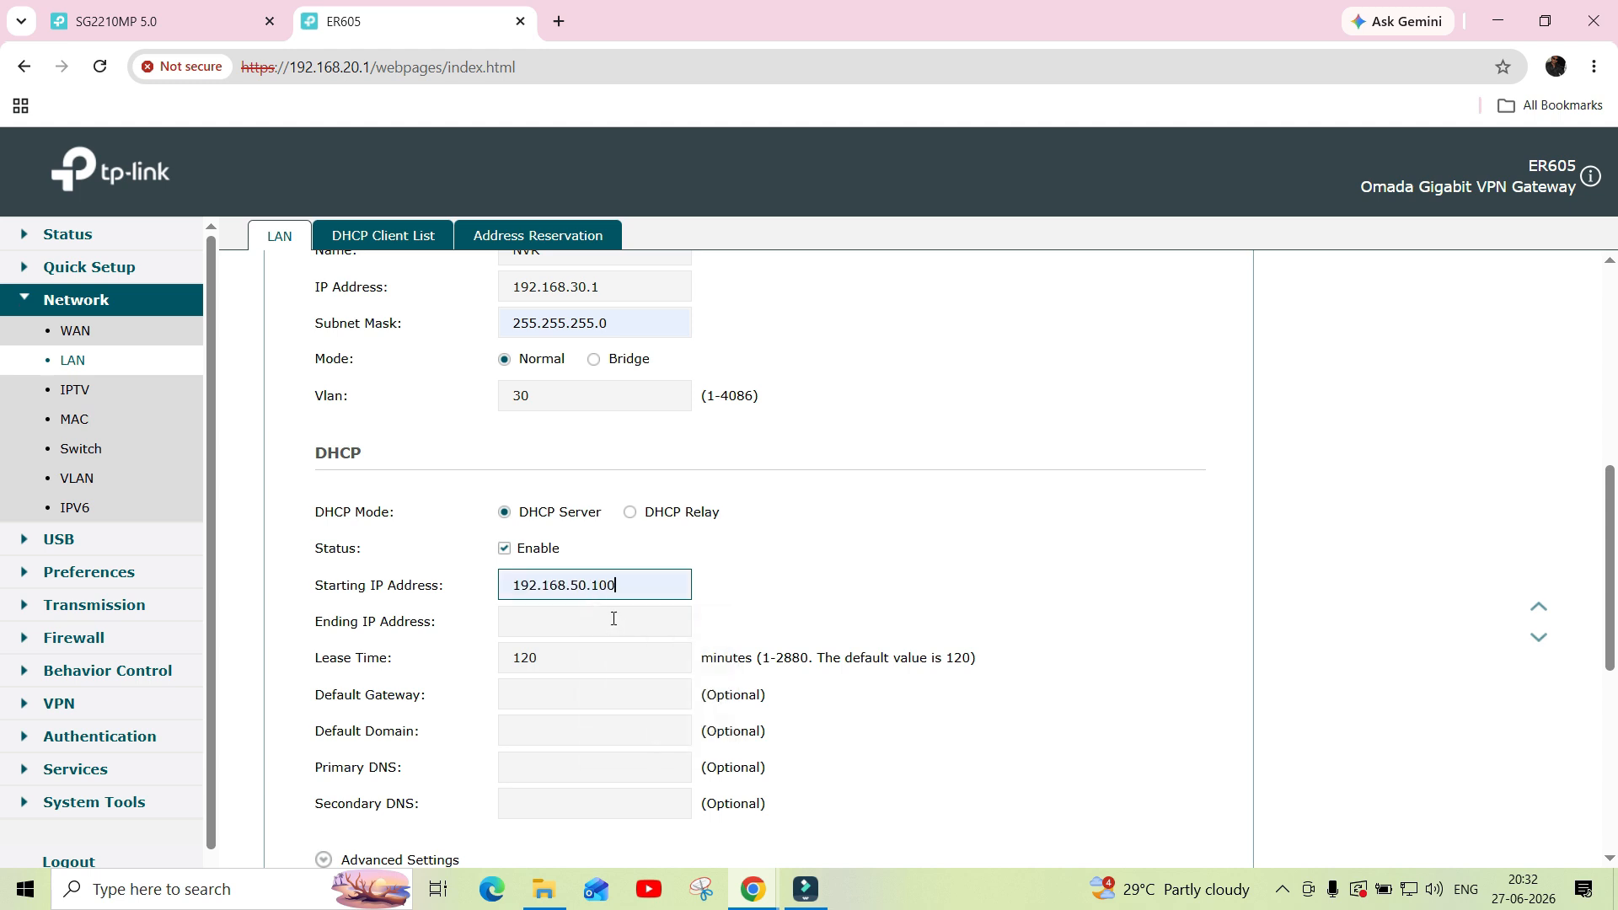
pyautogui.press('BackSpace')
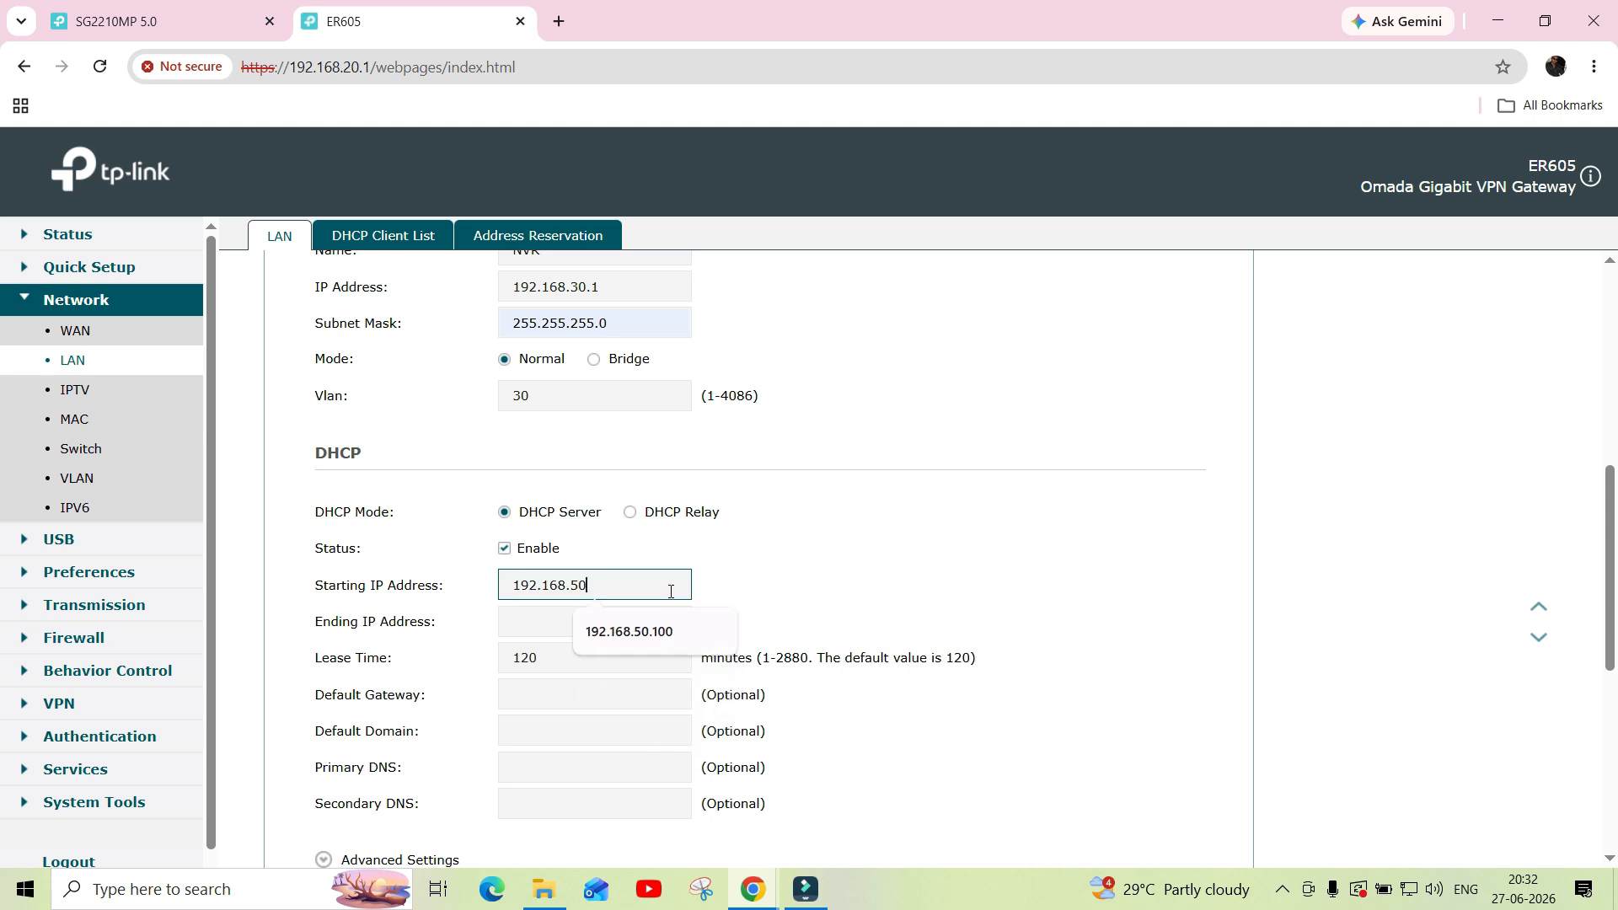
pyautogui.press('BackSpace')
pyautogui.press('BackSpace')
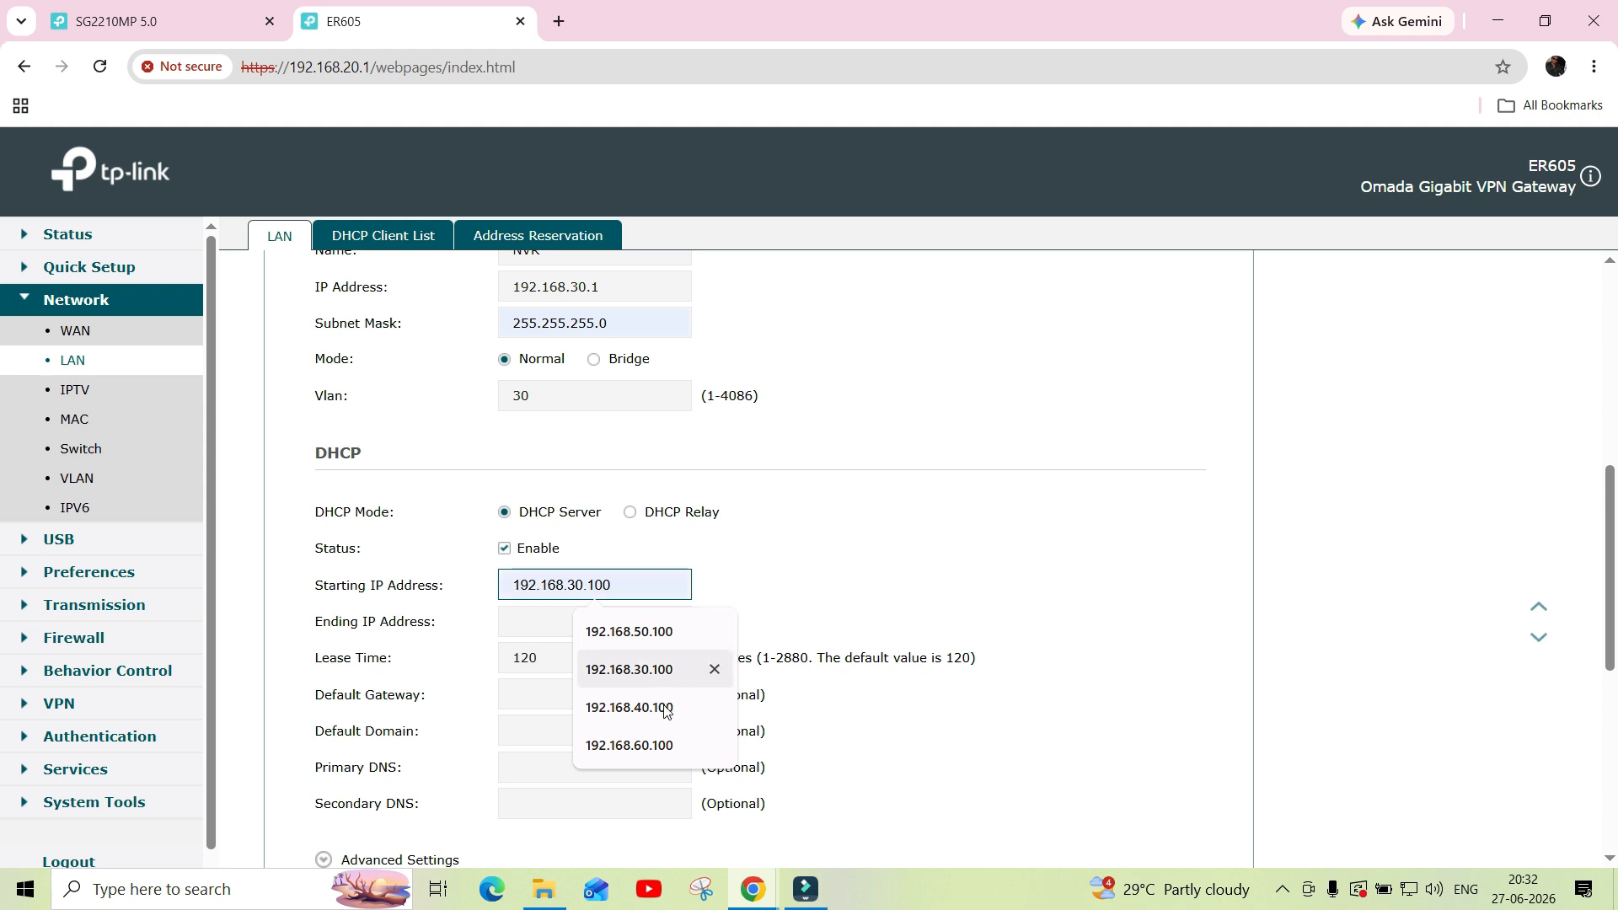
pyautogui.click(674, 669)
pyautogui.click(600, 622)
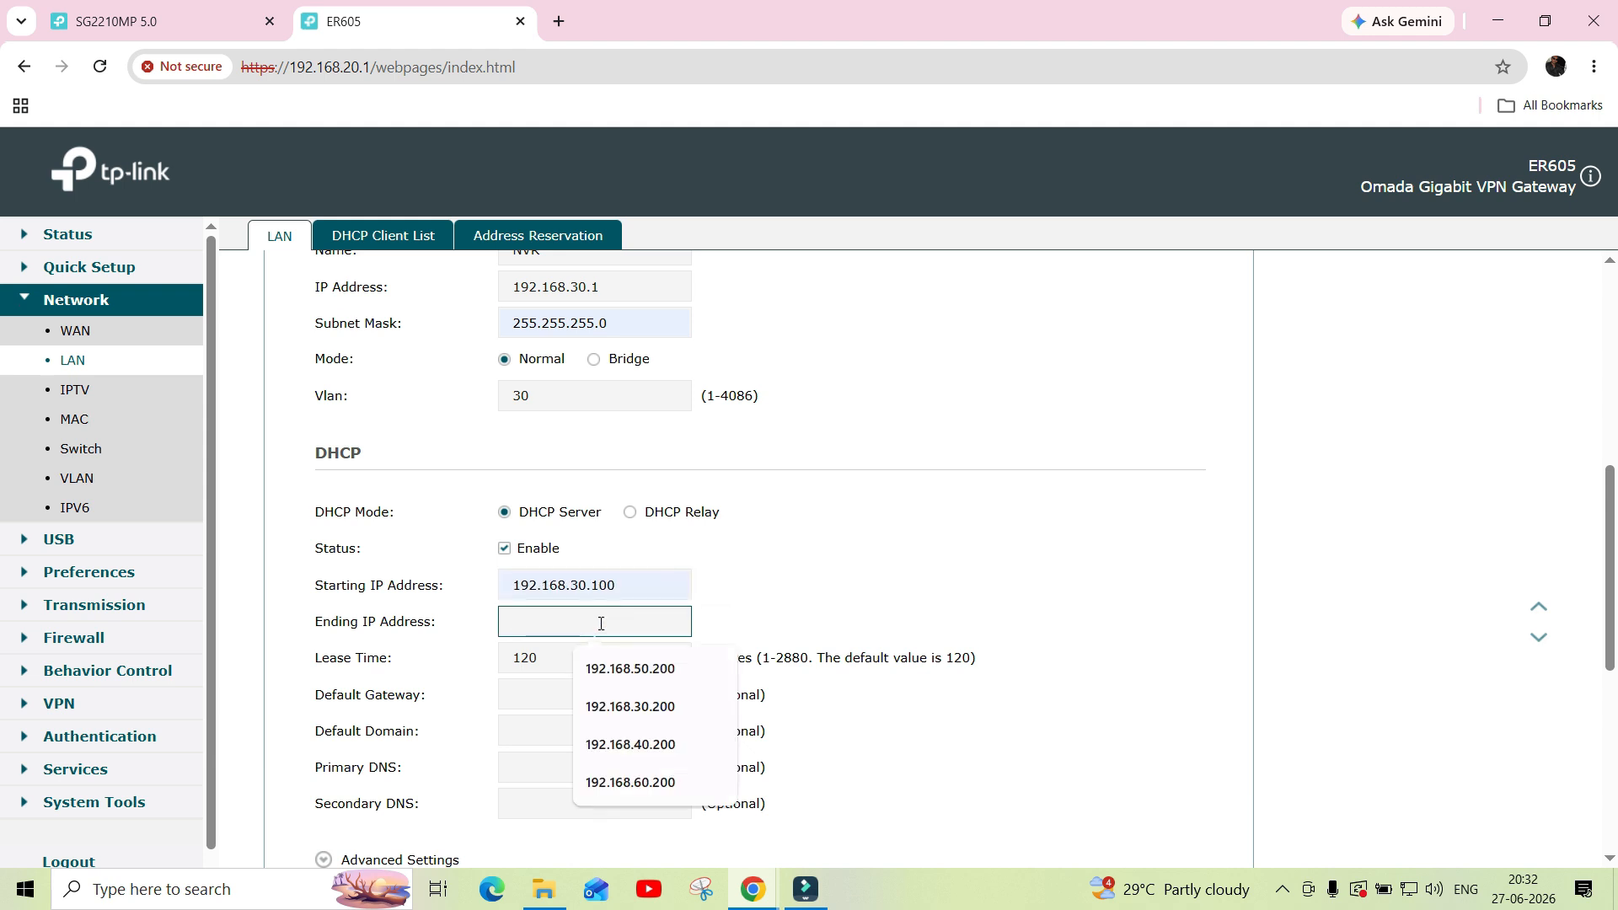
pyautogui.click(629, 706)
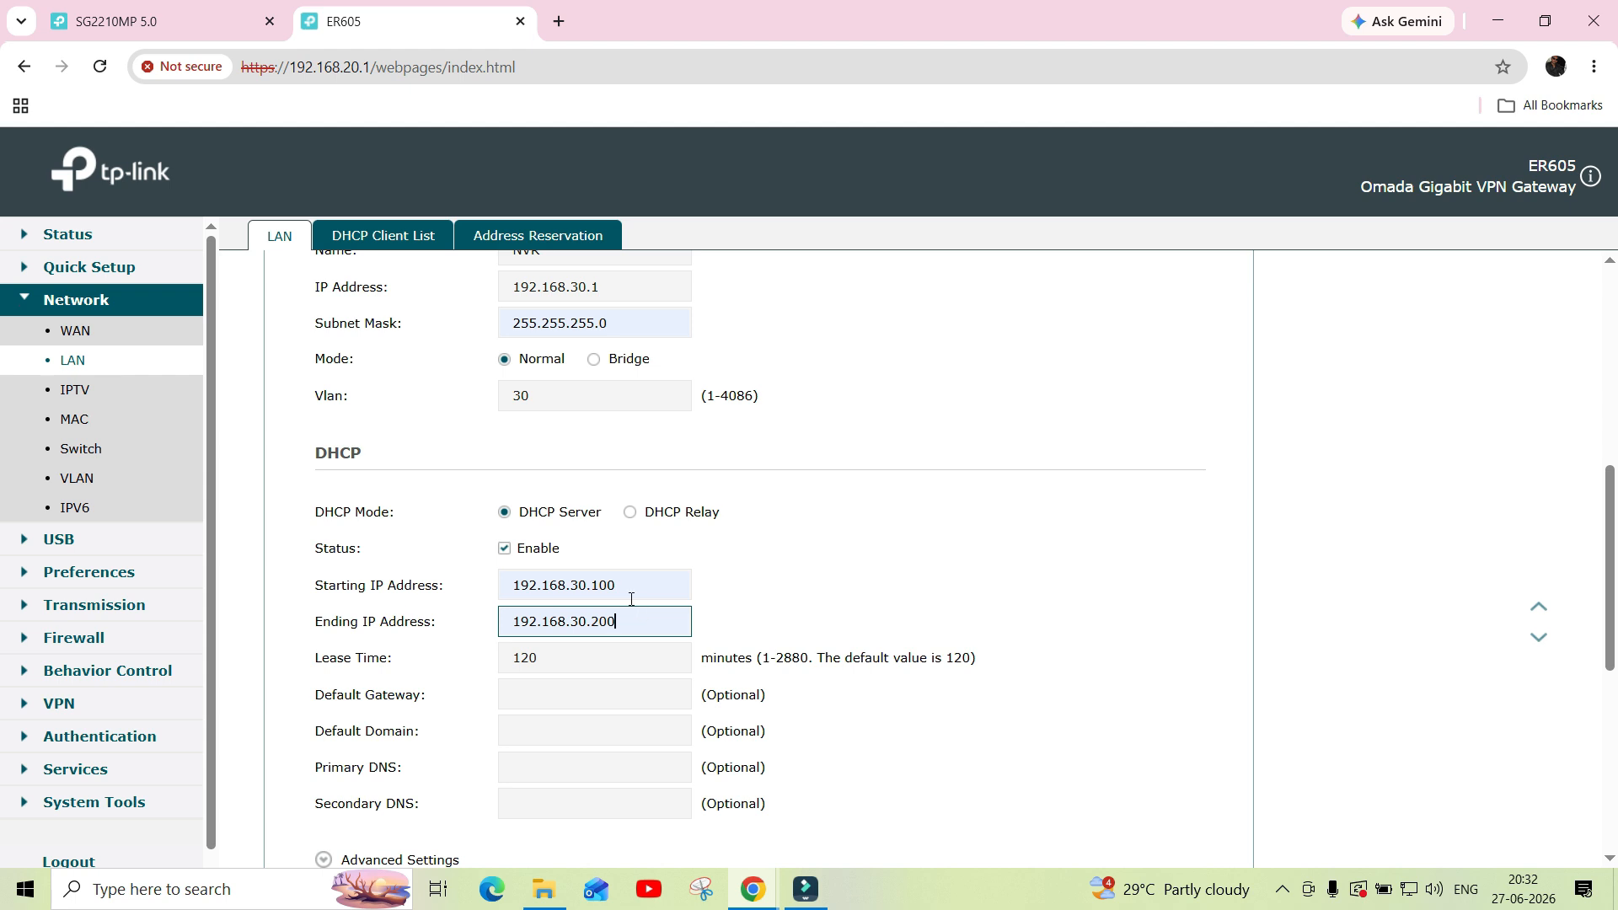
pyautogui.scroll(4, 631, 598)
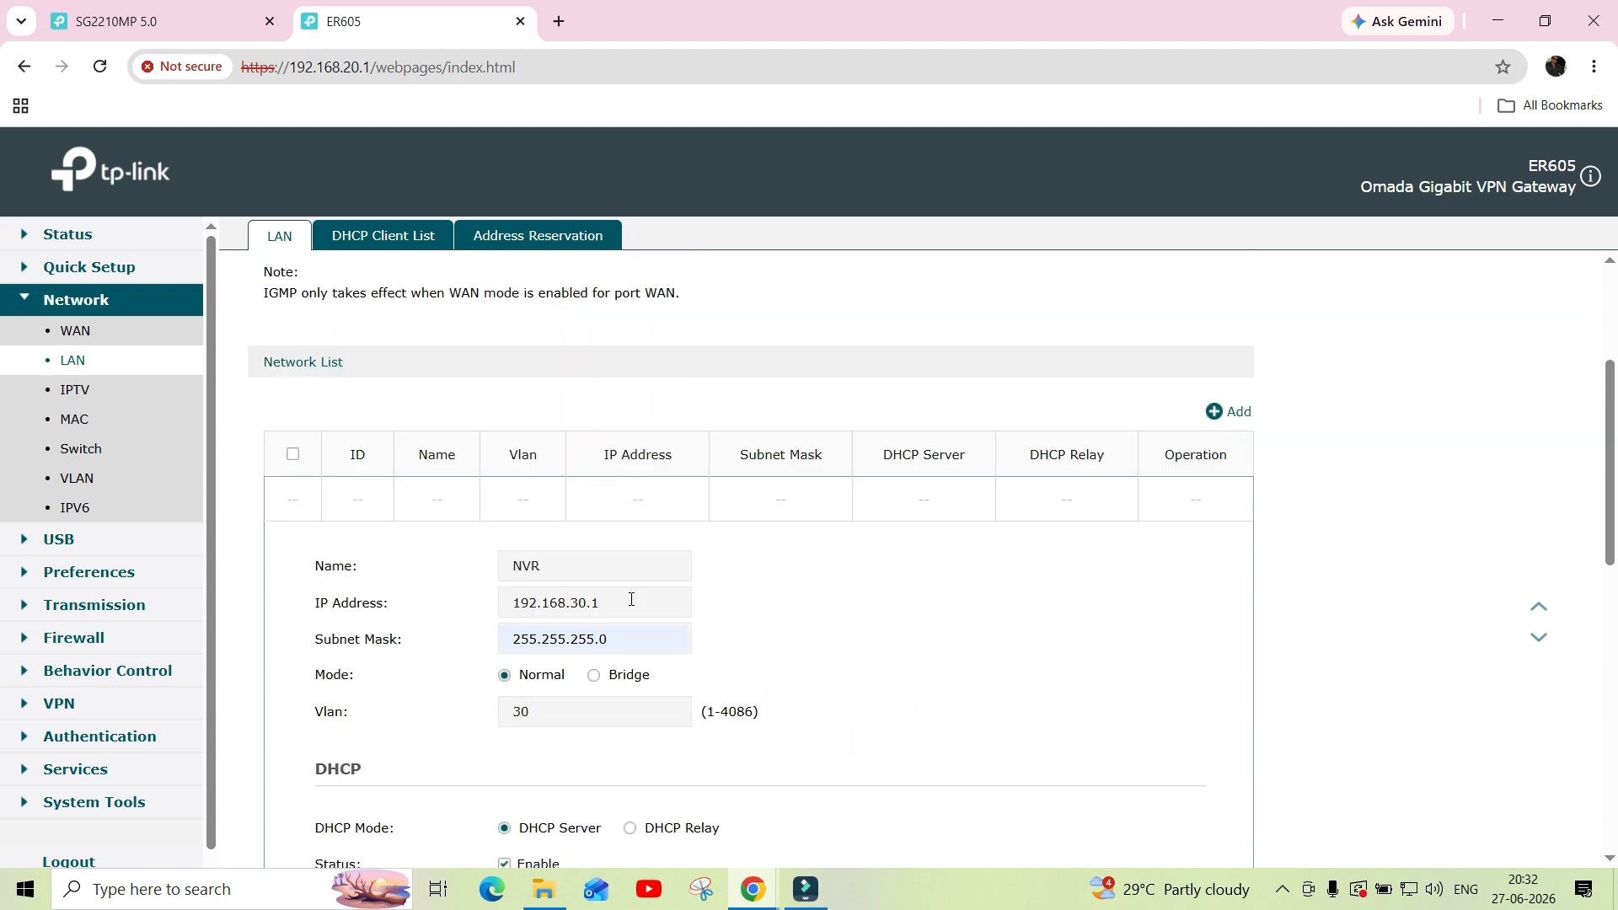
pyautogui.scroll(-5, 631, 598)
pyautogui.click(509, 632)
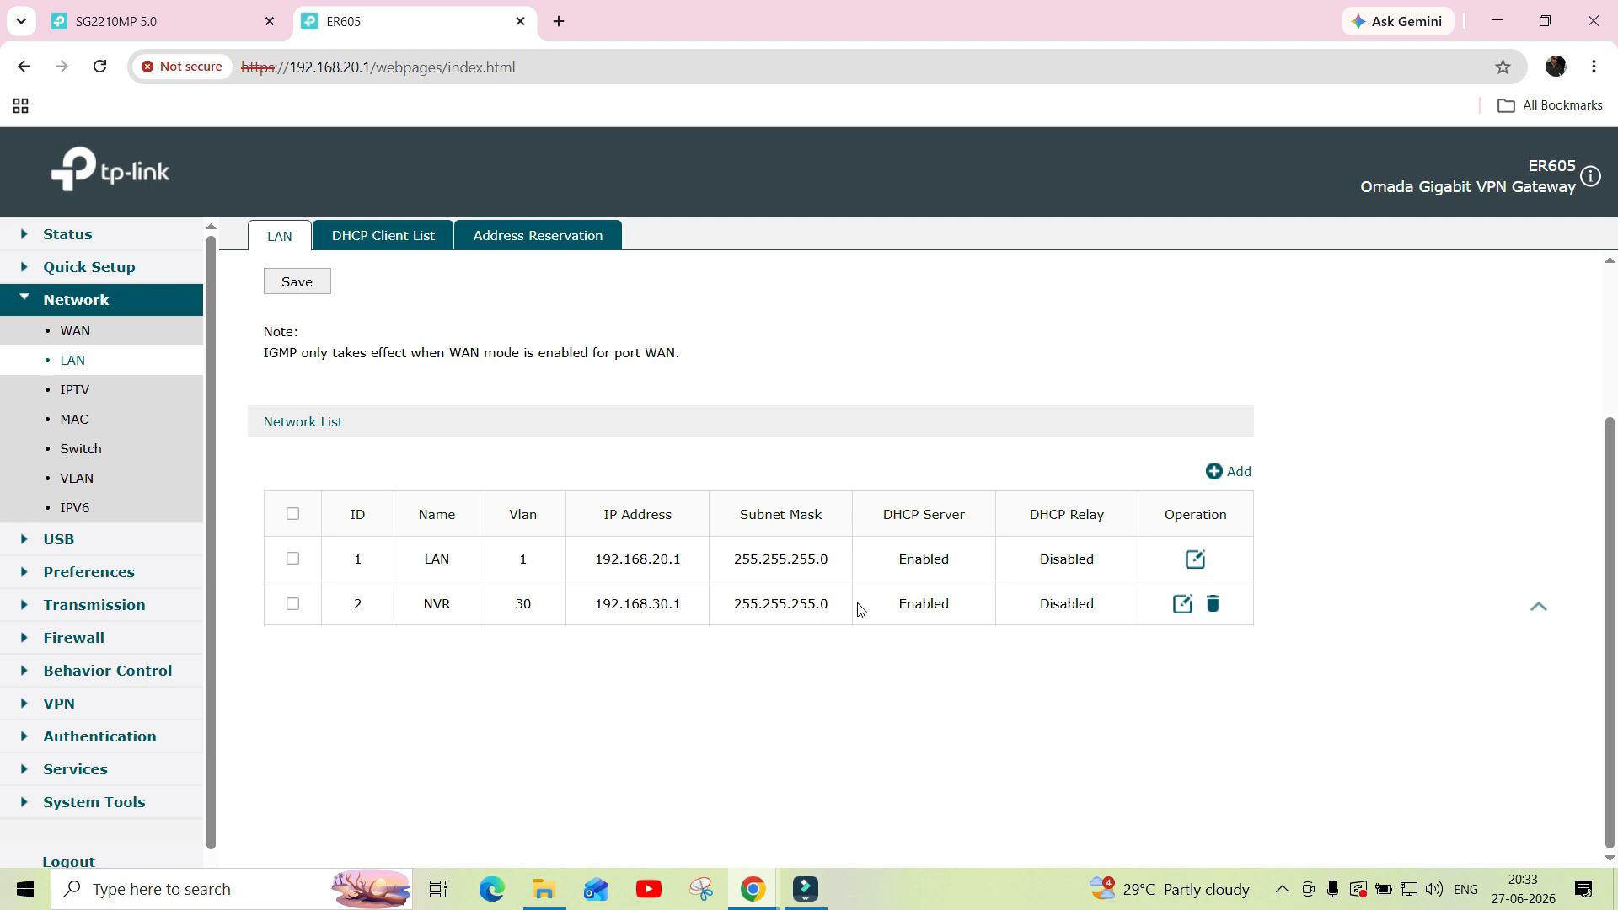
# Start a network entry named CAMERA with IP address 192.168.40.1, subnet mask 255.255.255.0 and VLAN 40
pyautogui.click(1212, 470)
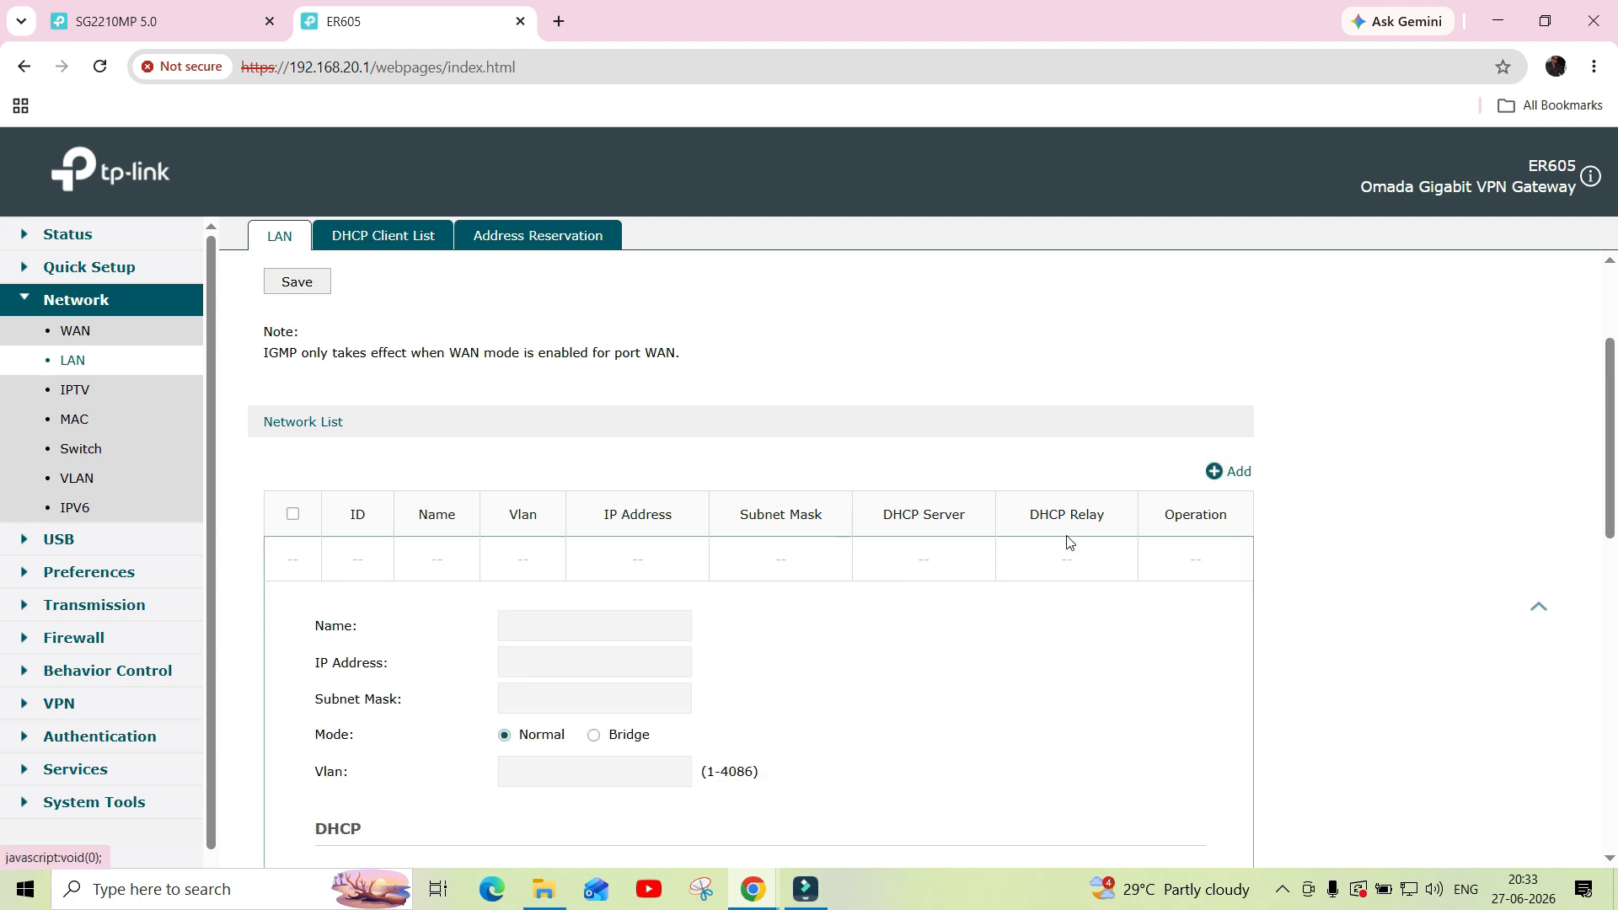
pyautogui.click(603, 632)
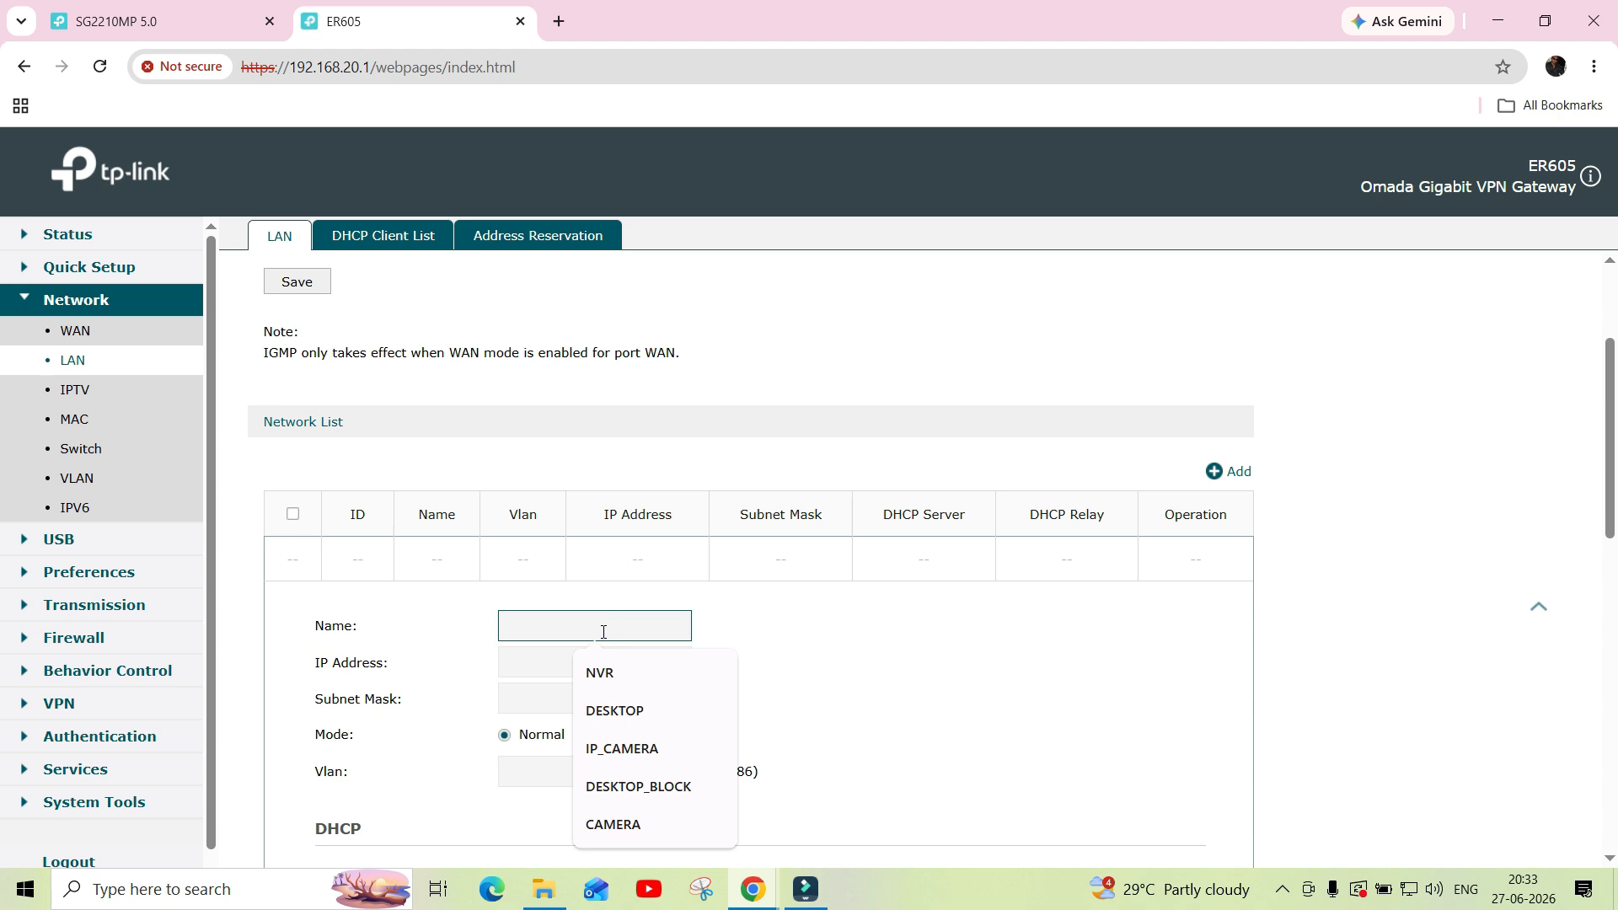
pyautogui.write('CAMERA')
pyautogui.click(513, 673)
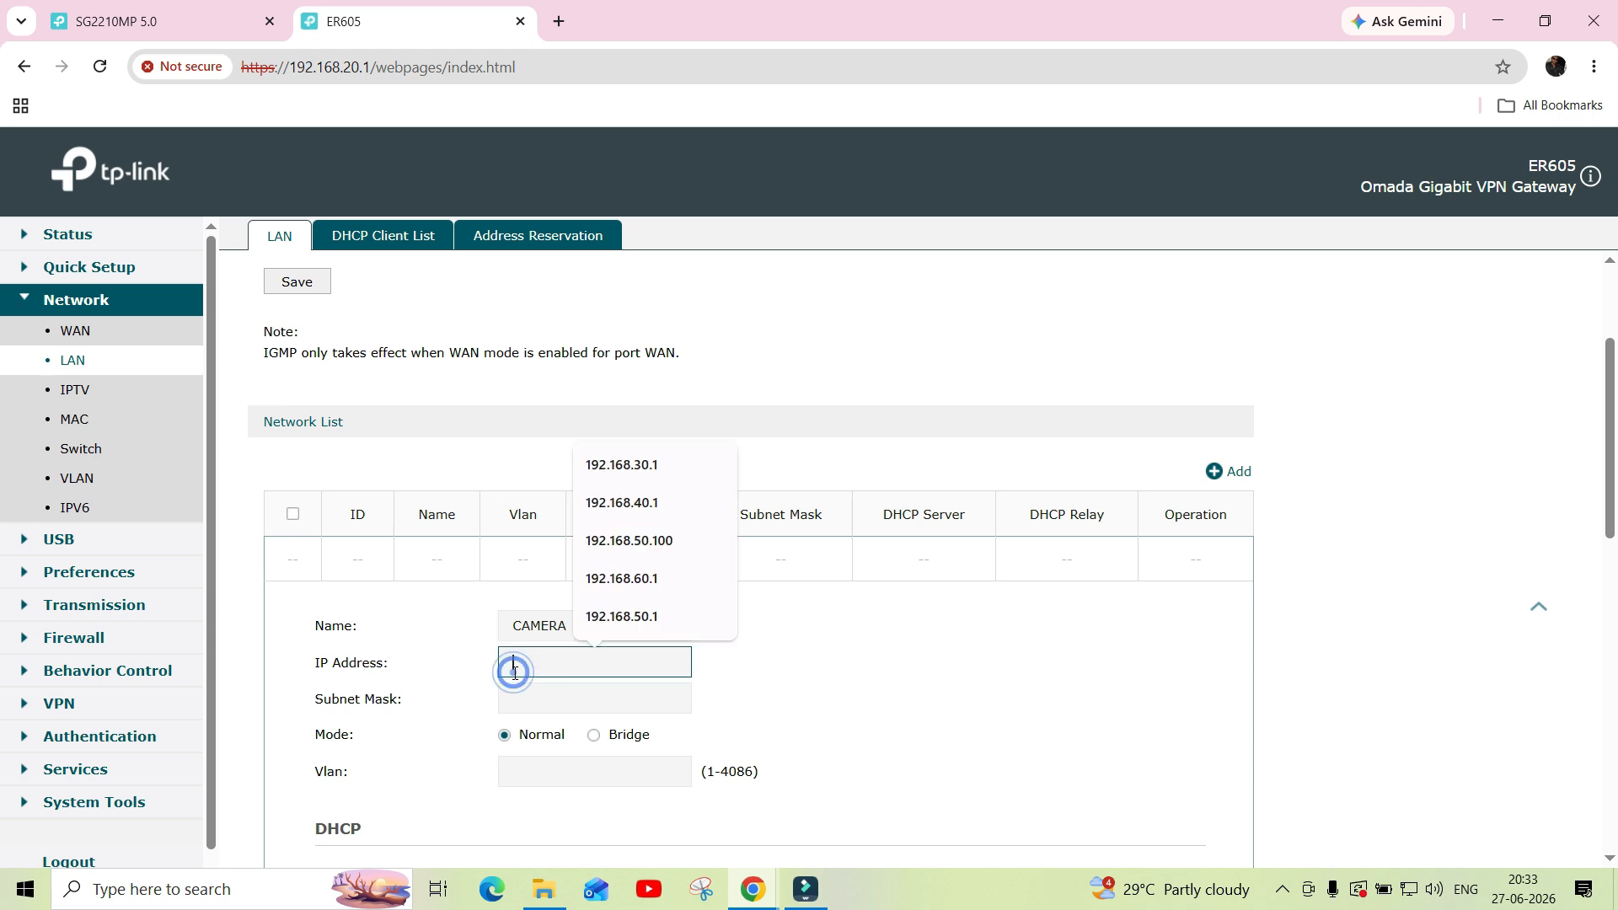
pyautogui.click(604, 506)
pyautogui.click(643, 708)
pyautogui.click(645, 744)
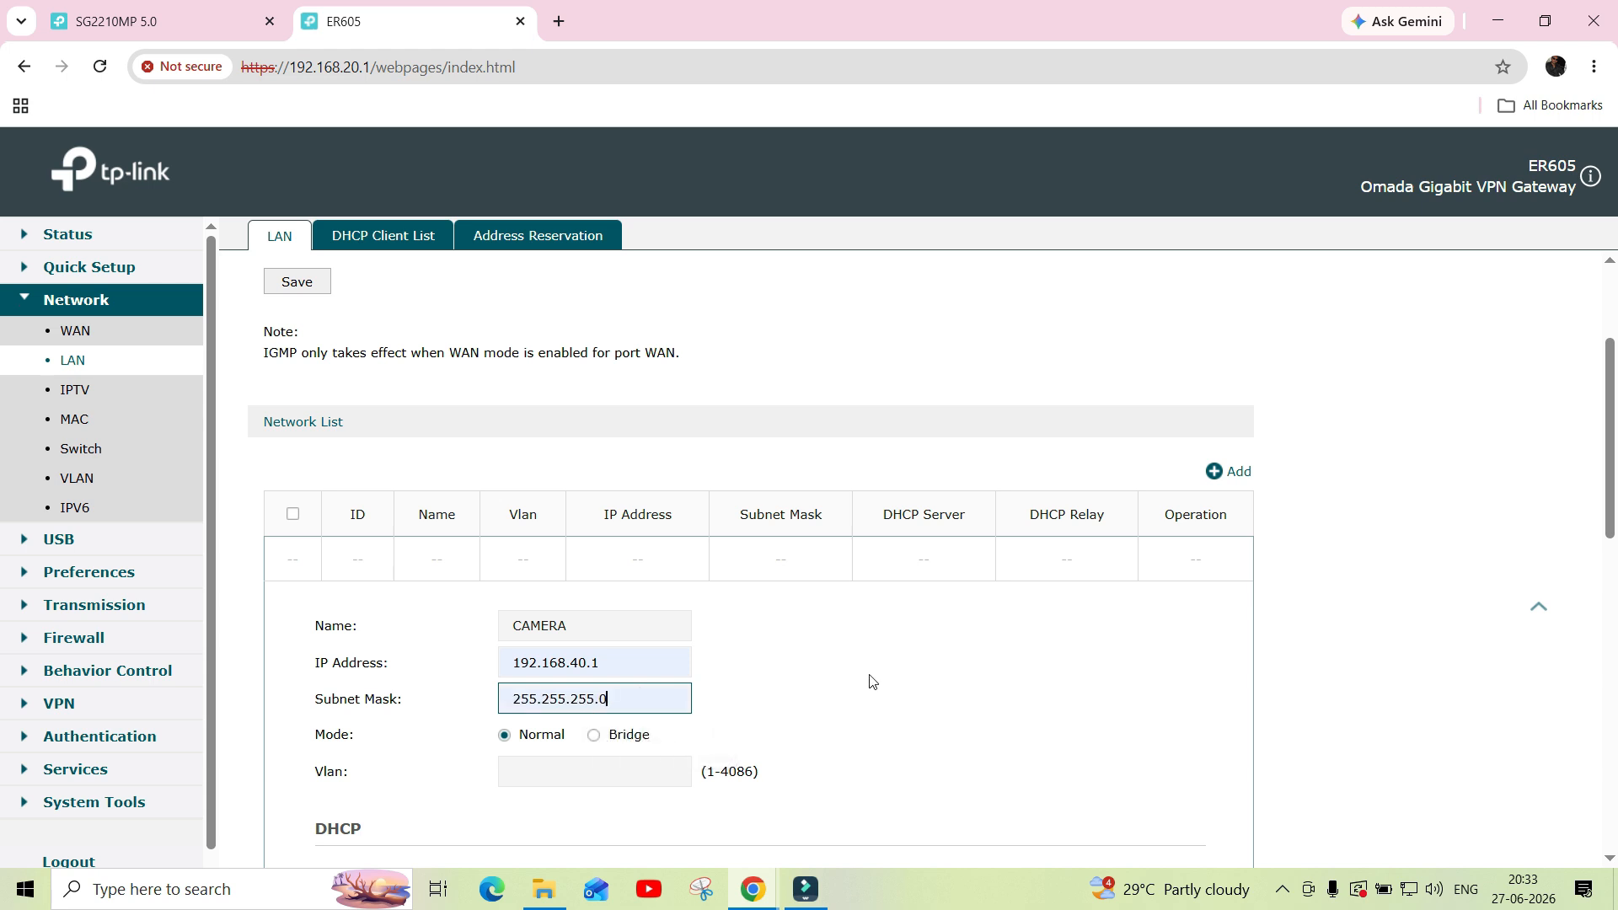
pyautogui.scroll(-2, 868, 680)
pyautogui.click(634, 561)
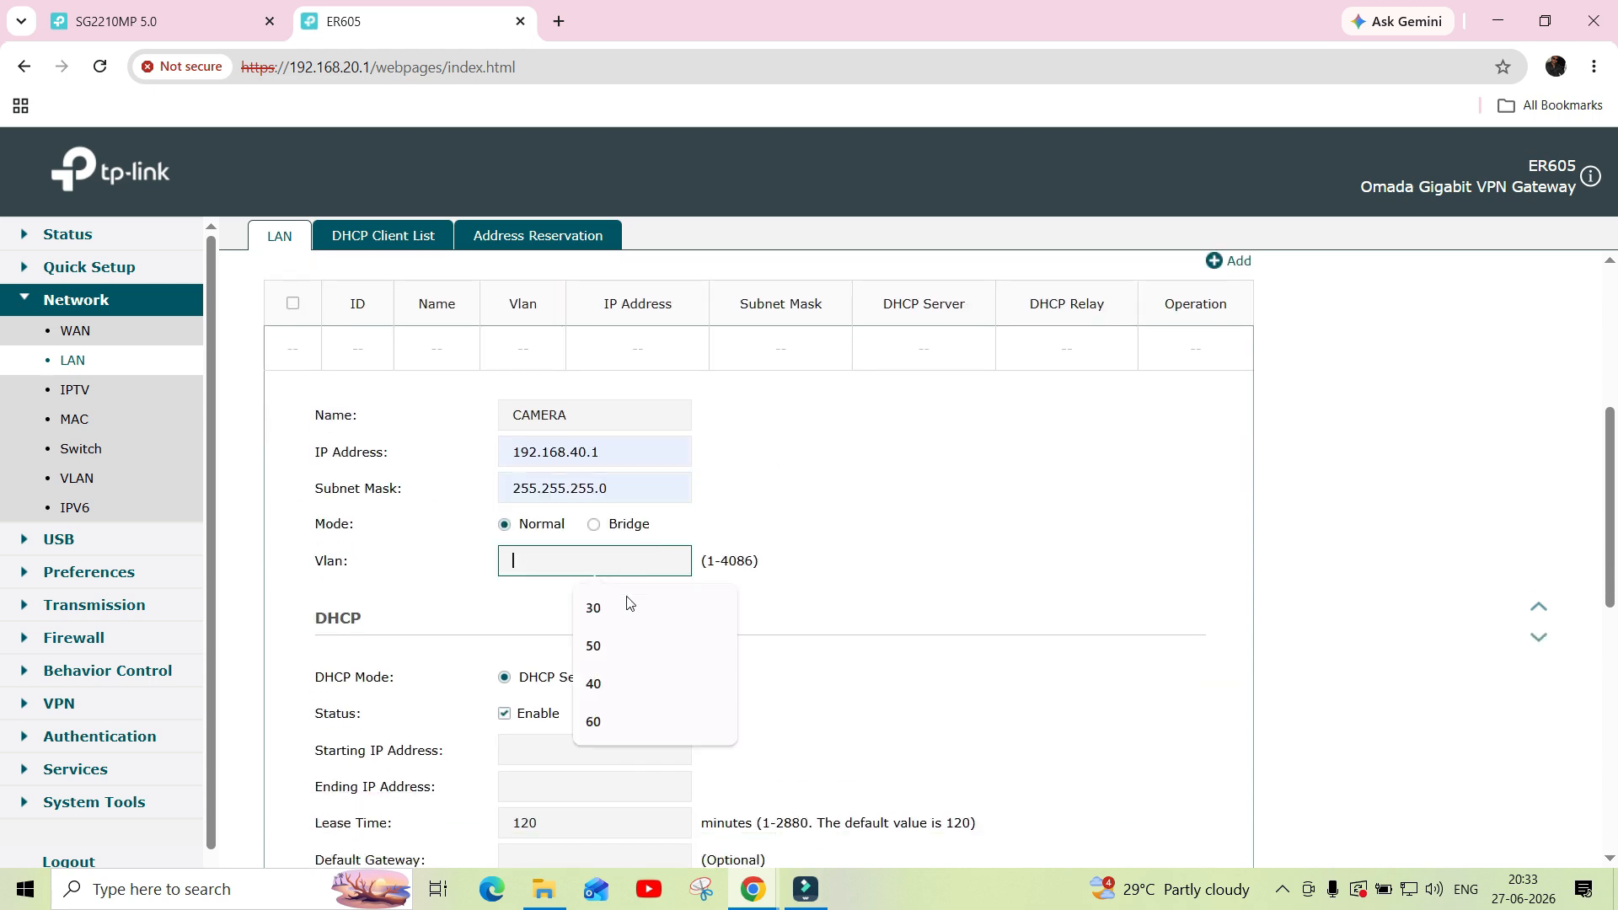
pyautogui.click(618, 682)
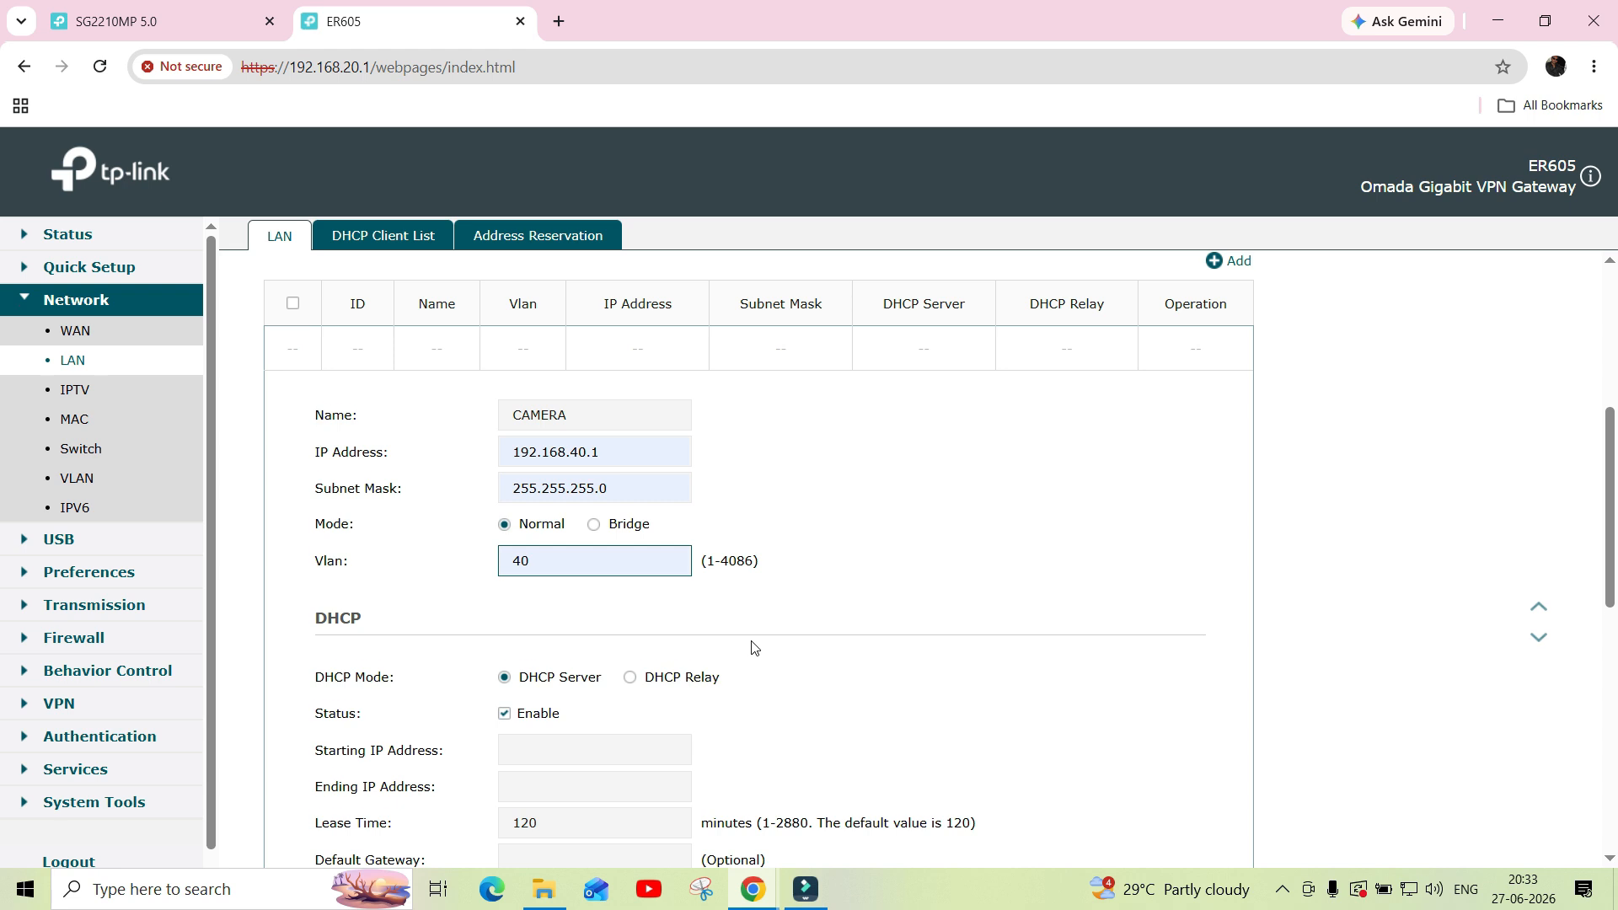
# Set the CAMERA network's DHCP range from 192.168.40.100 to 192.168.40.200 and save the entry
pyautogui.scroll(-1, 754, 647)
pyautogui.click(626, 649)
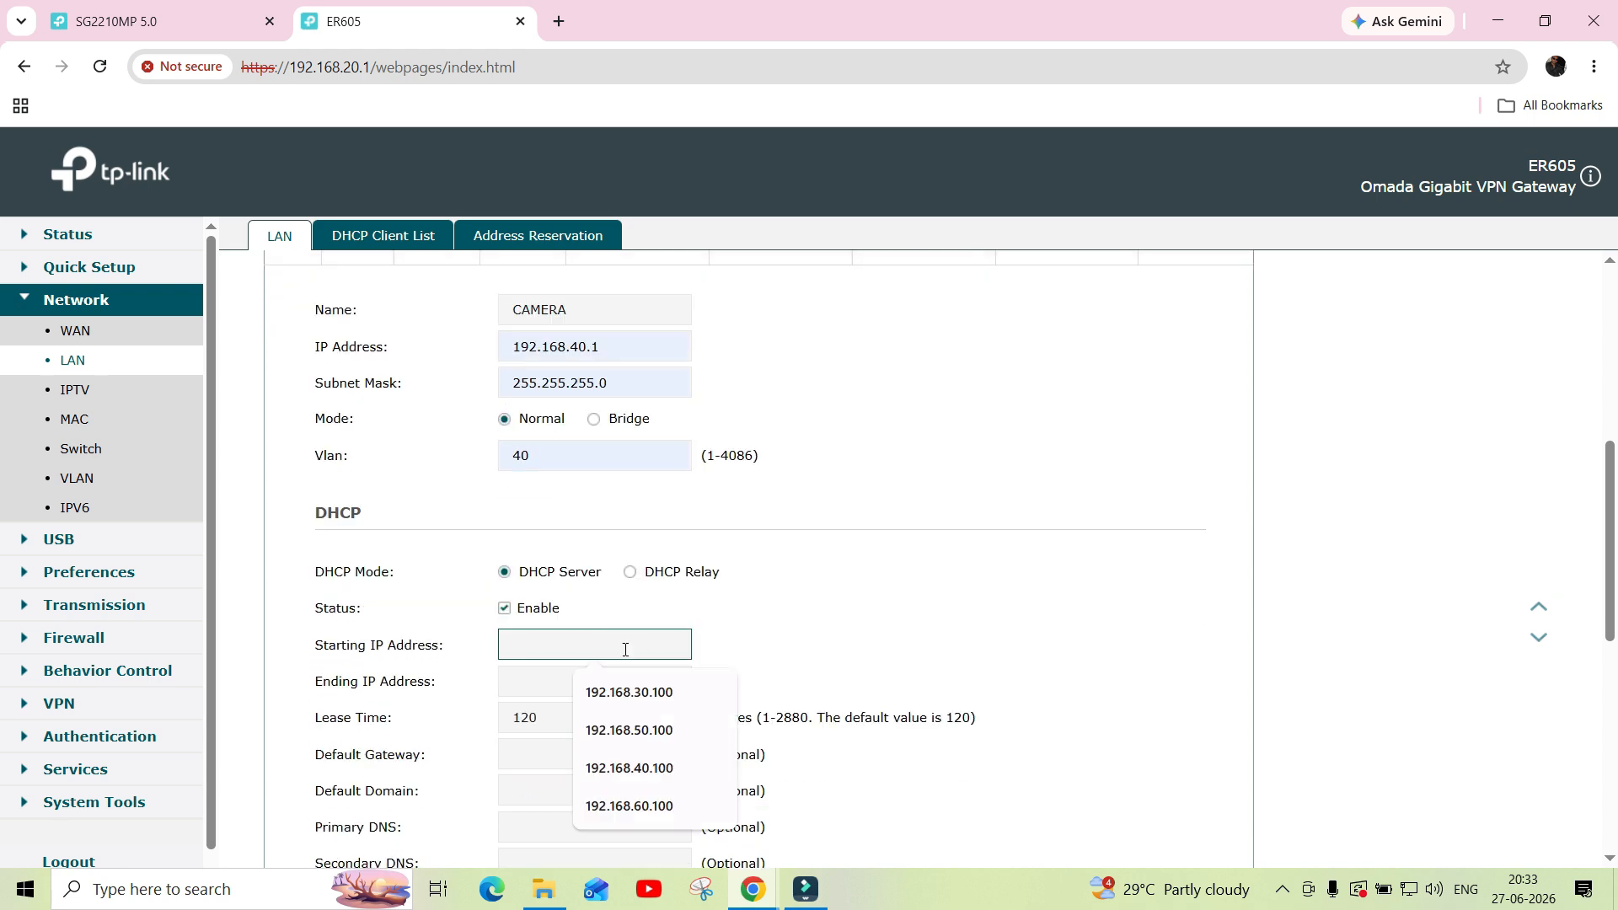
pyautogui.click(630, 767)
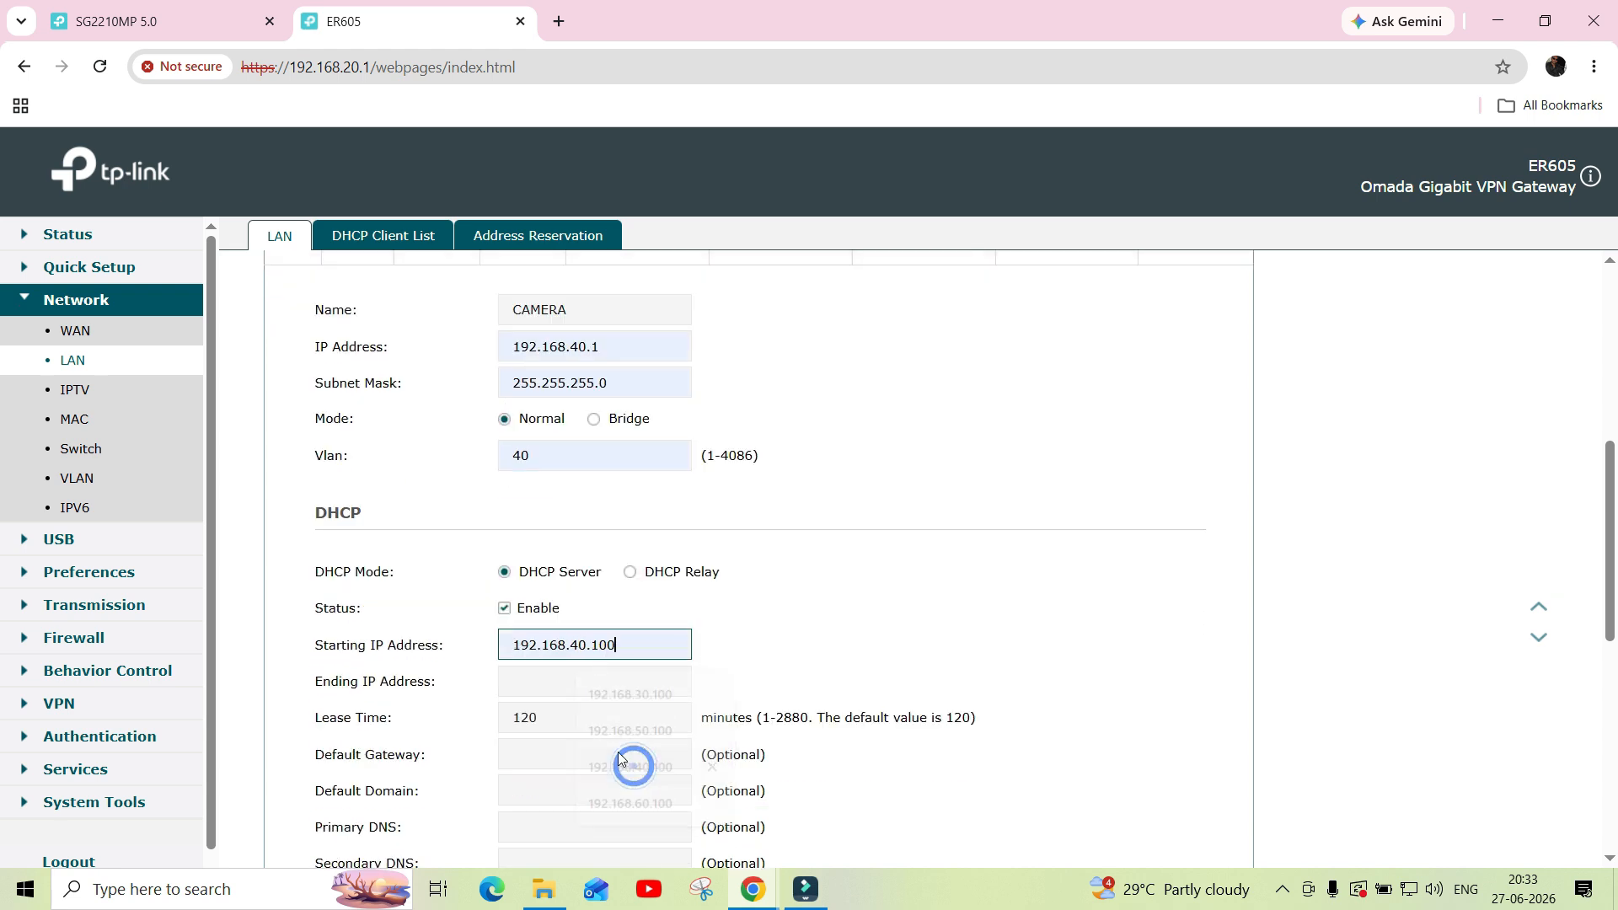
pyautogui.click(577, 689)
pyautogui.click(615, 801)
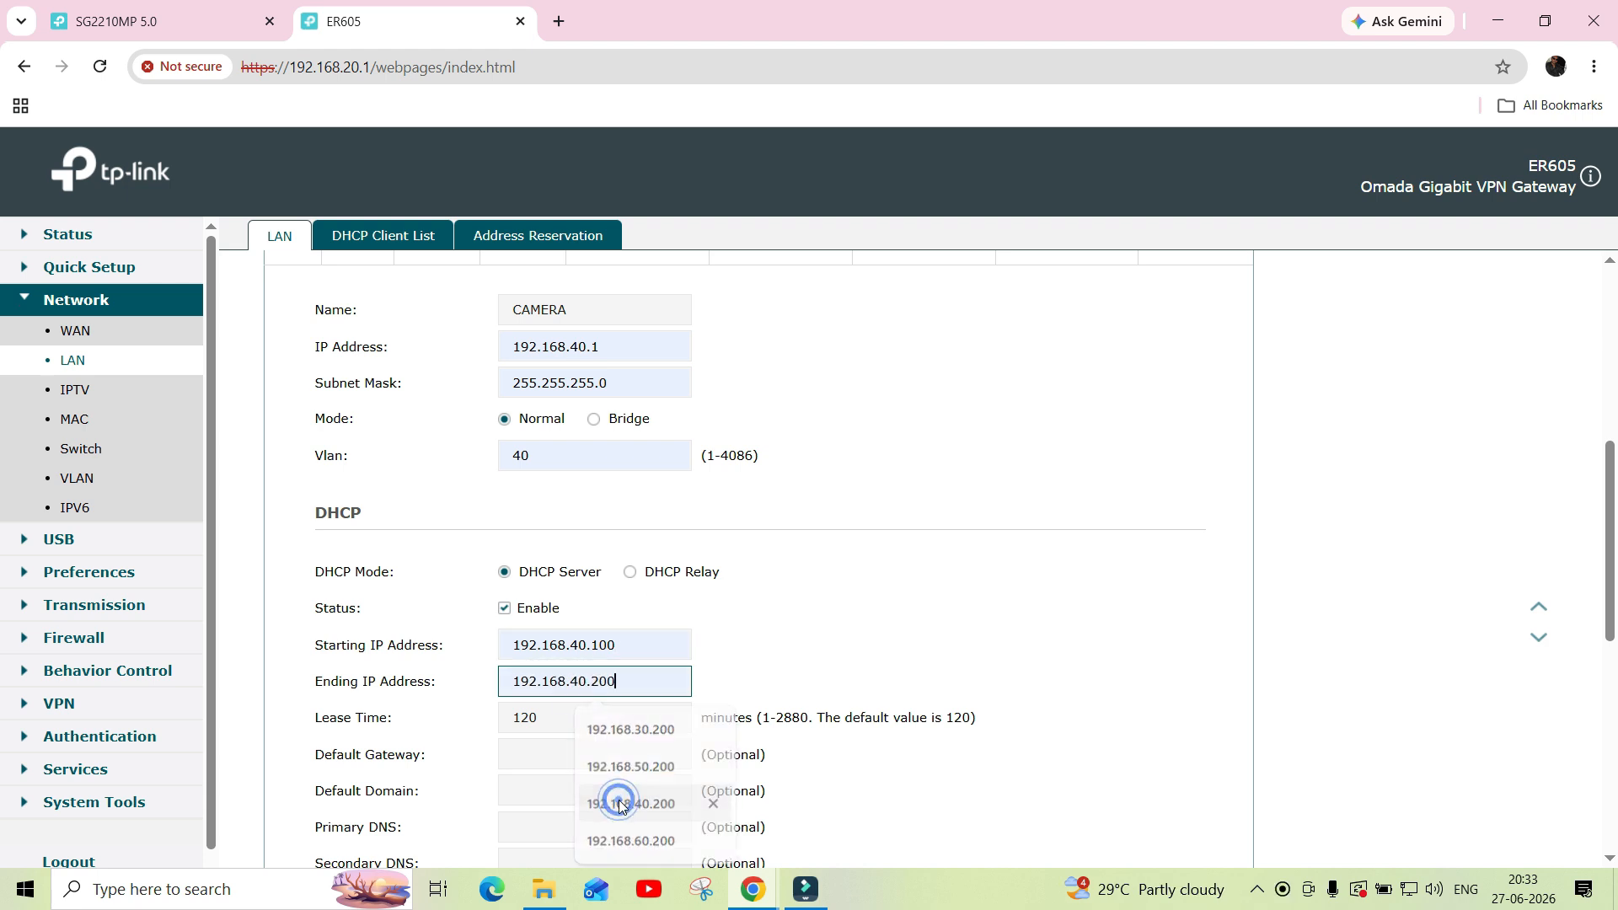
pyautogui.scroll(-5, 838, 678)
pyautogui.click(375, 720)
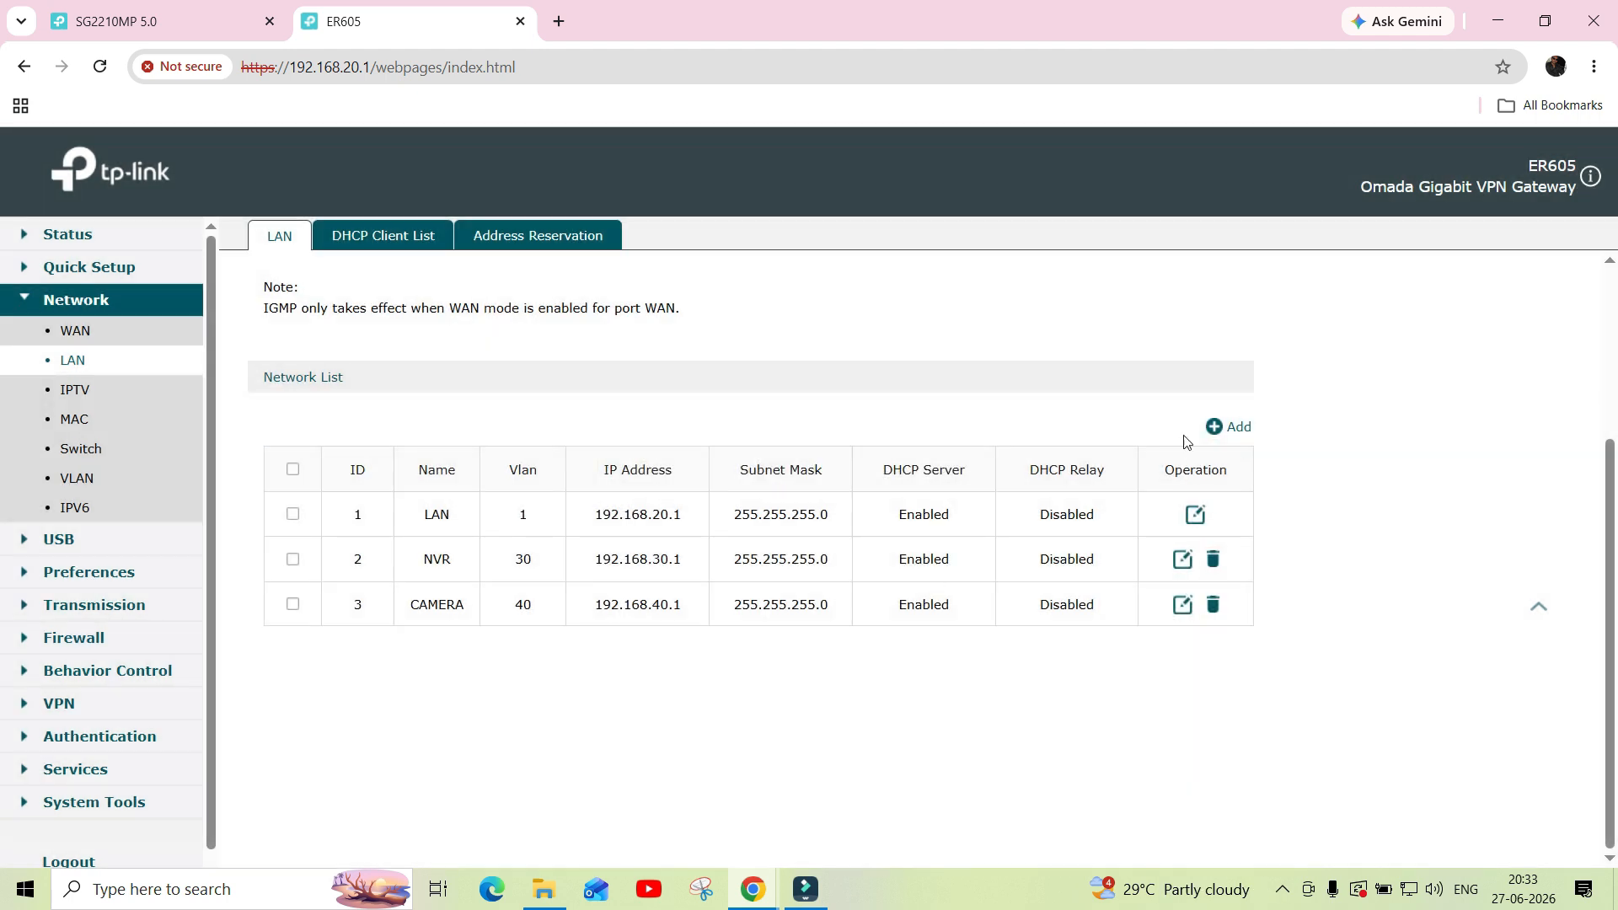
# Start a network entry named IP_CAMERA with IP address 192.168.50.1, subnet mask 255.255.255.0 and VLAN 50
pyautogui.click(1212, 430)
pyautogui.click(656, 593)
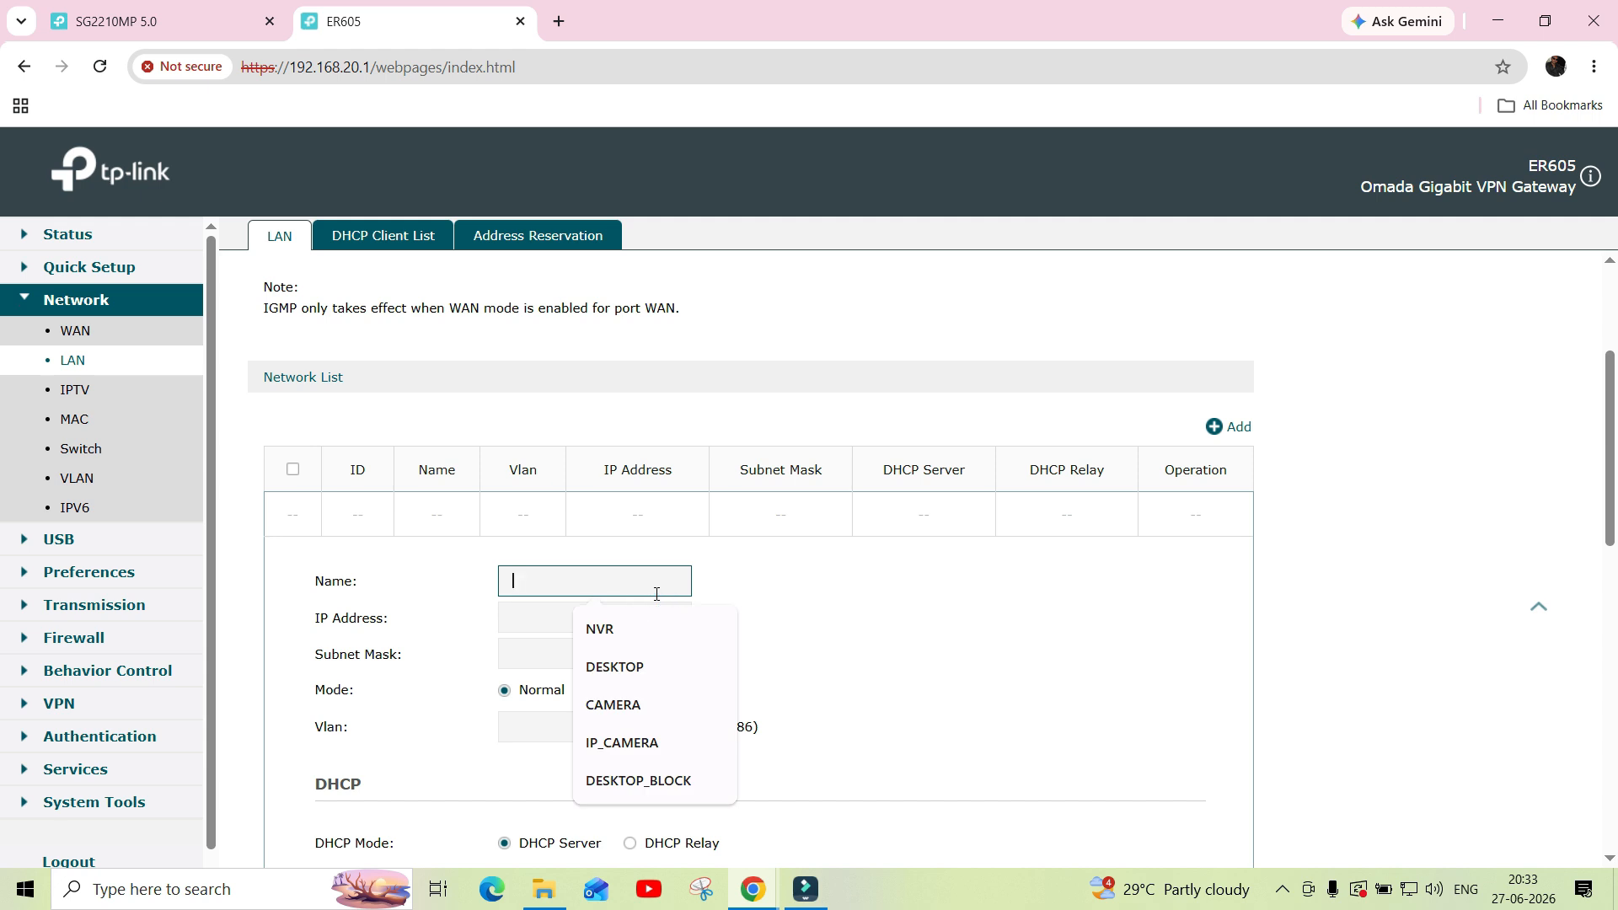
pyautogui.write('IP')
pyautogui.click(588, 628)
pyautogui.click(585, 624)
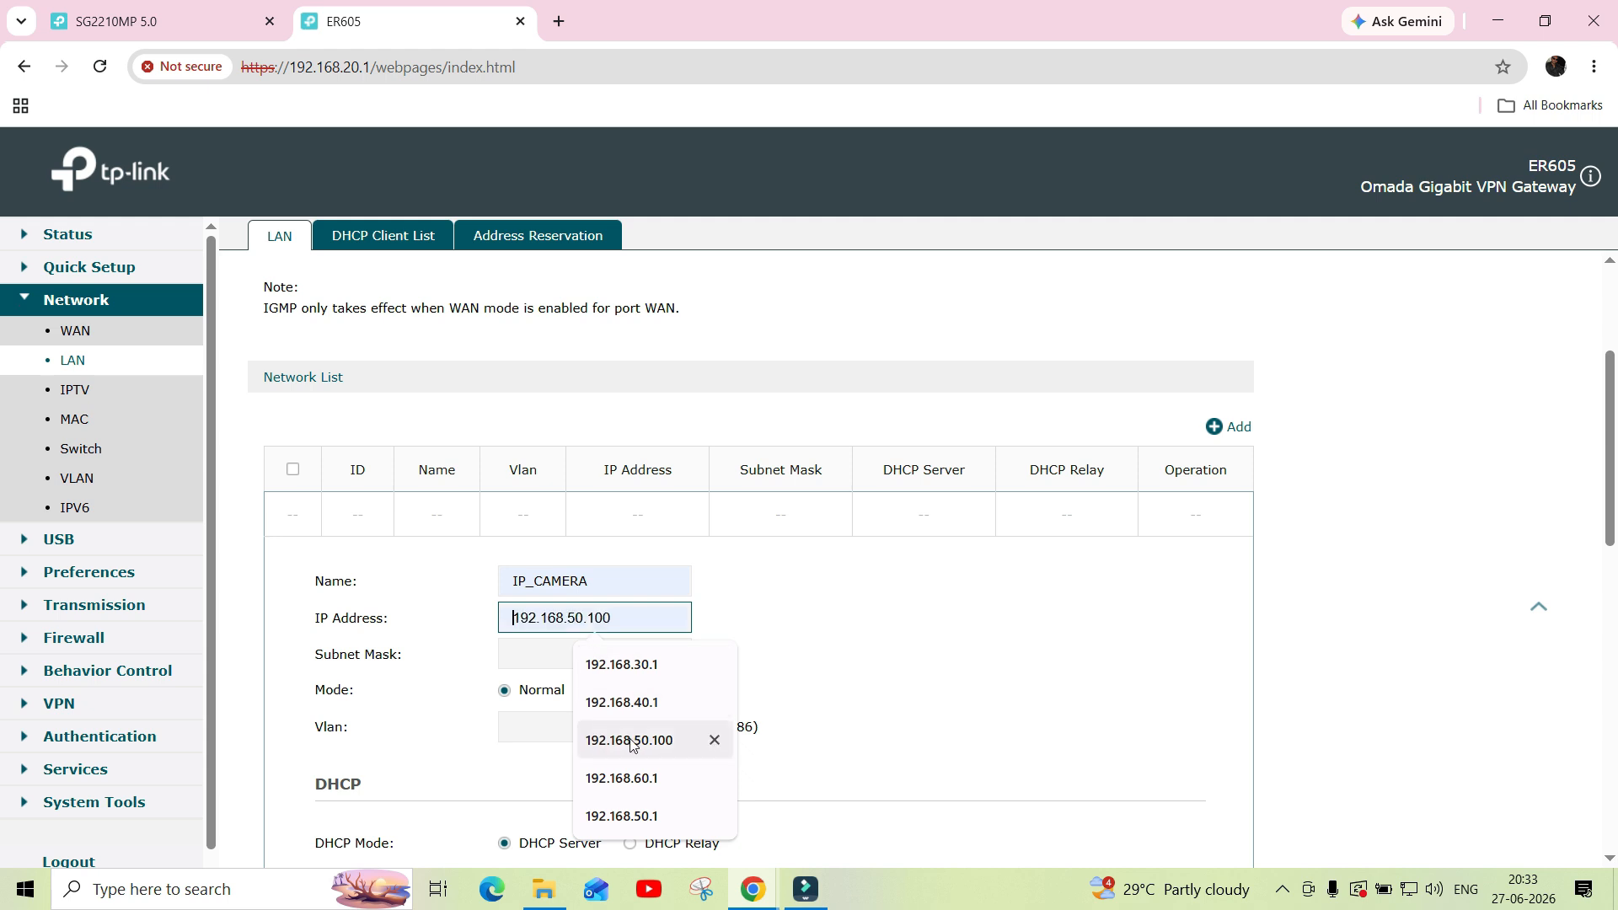
pyautogui.click(640, 815)
pyautogui.scroll(-1, 730, 628)
pyautogui.click(599, 543)
pyautogui.click(594, 600)
pyautogui.click(583, 627)
pyautogui.click(605, 745)
pyautogui.scroll(-1, 707, 701)
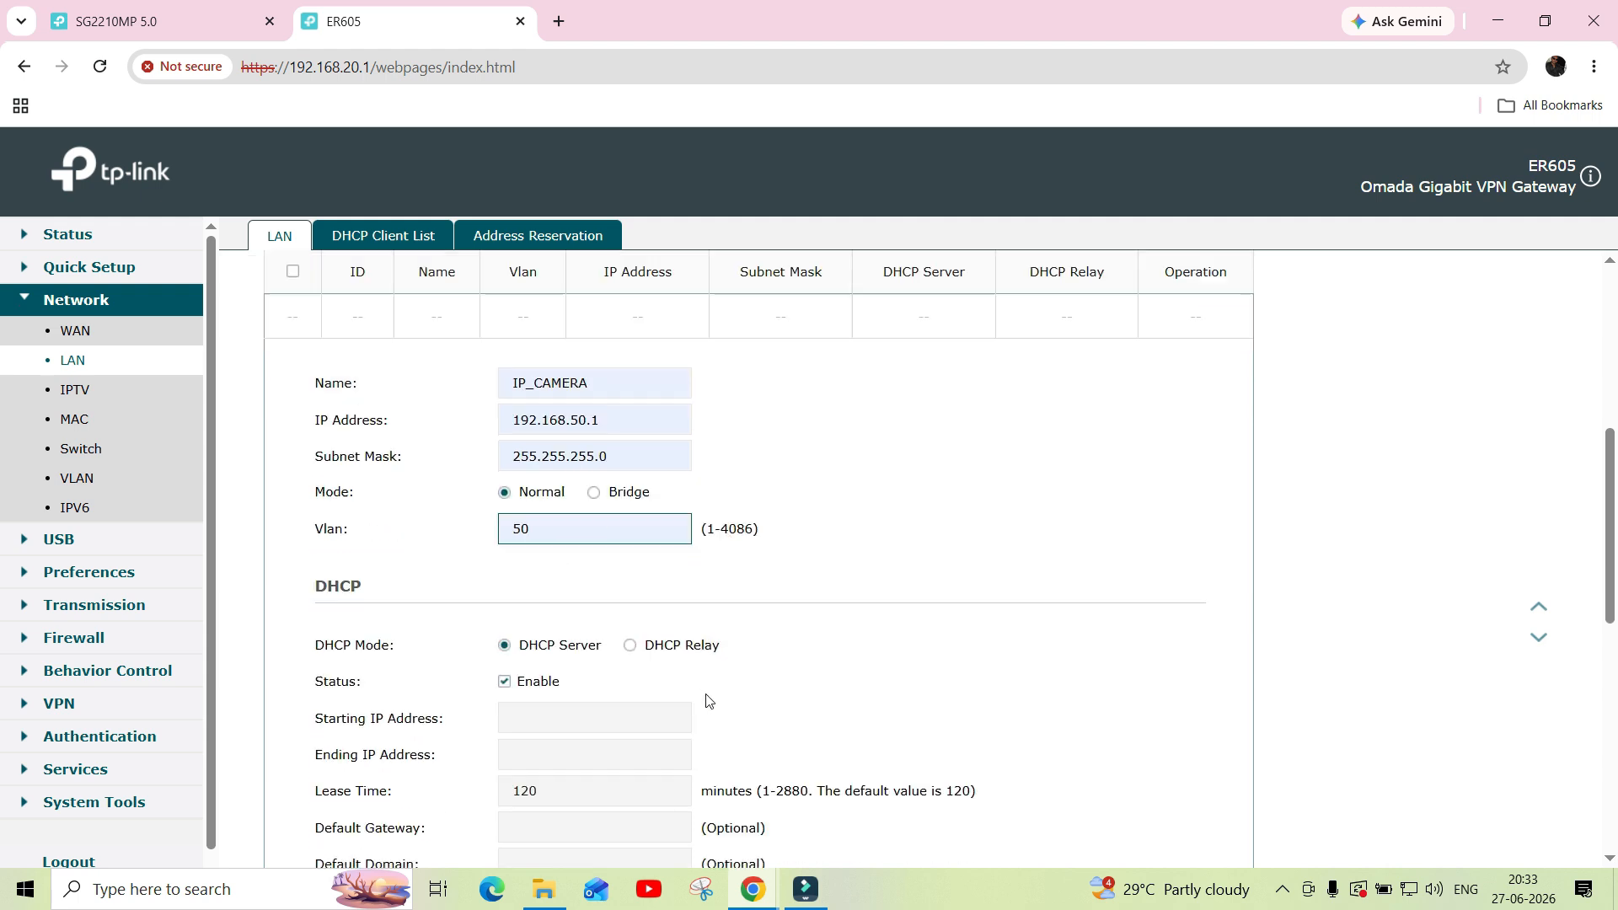
# Set the IP_CAMERA network's DHCP range from 192.168.50.100 to 192.168.50.200 and save the entry
pyautogui.scroll(-2, 708, 701)
pyautogui.click(581, 500)
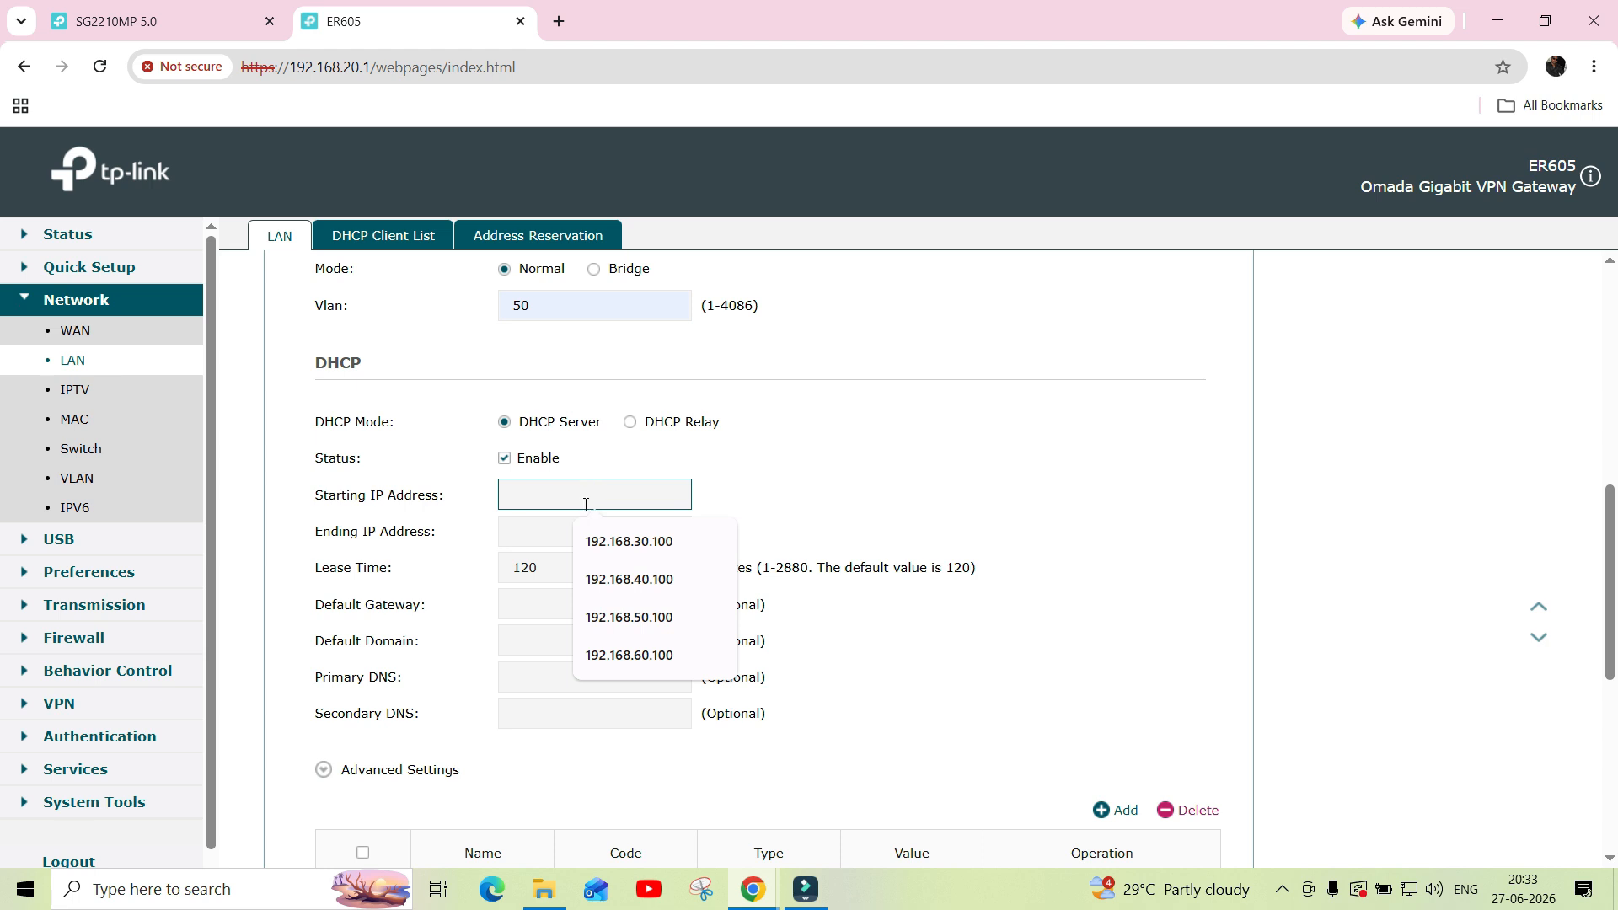
pyautogui.click(612, 625)
pyautogui.click(576, 529)
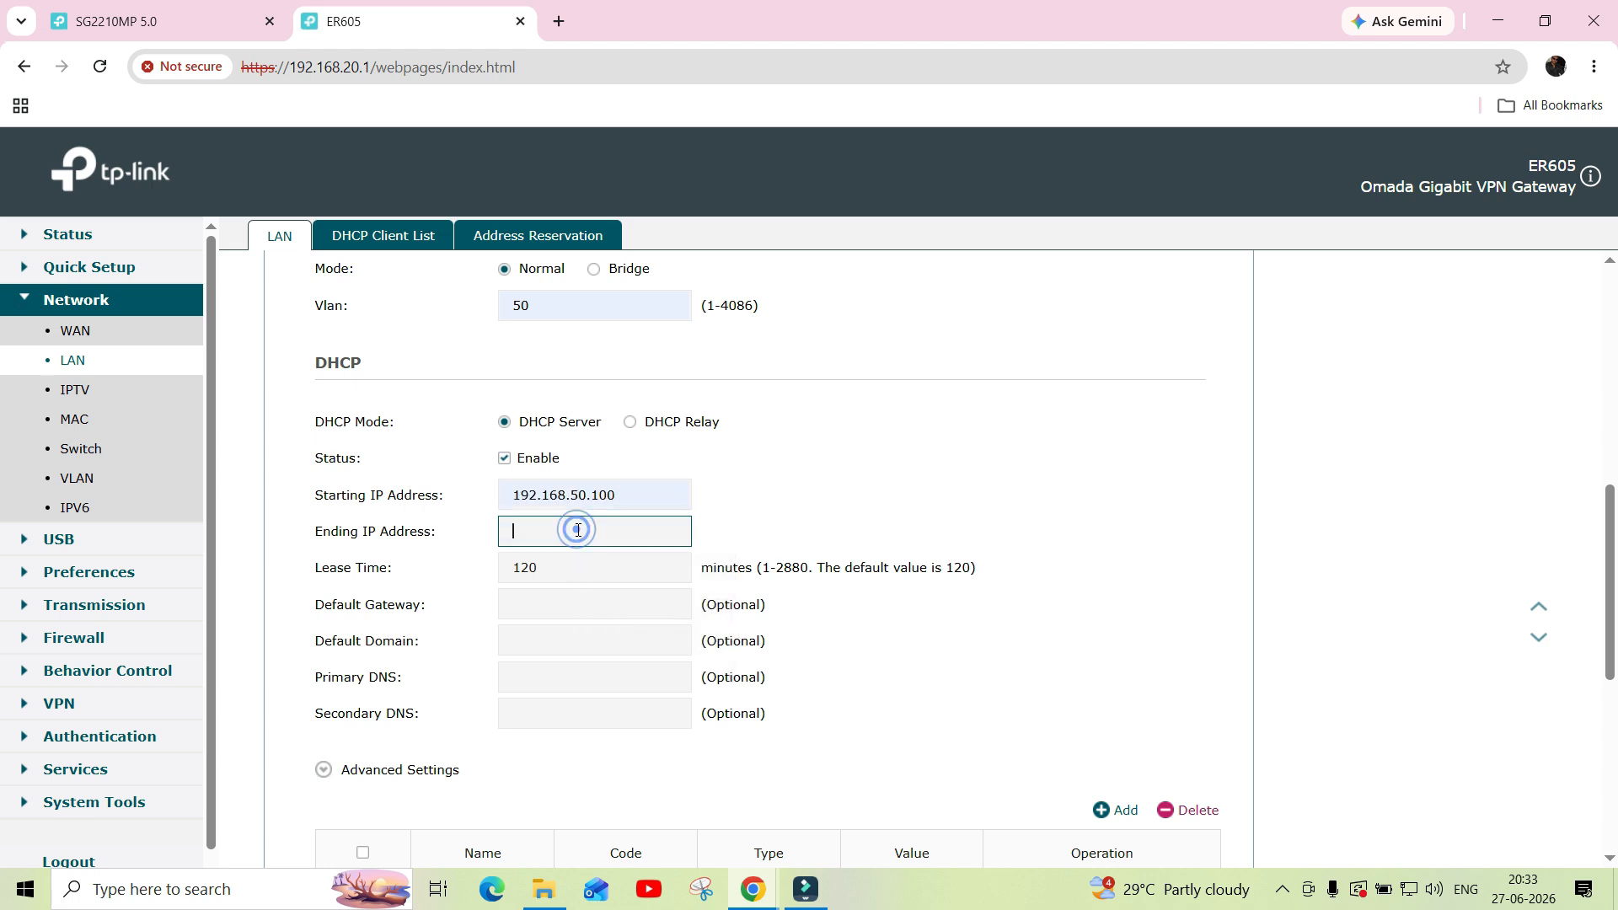
pyautogui.click(631, 654)
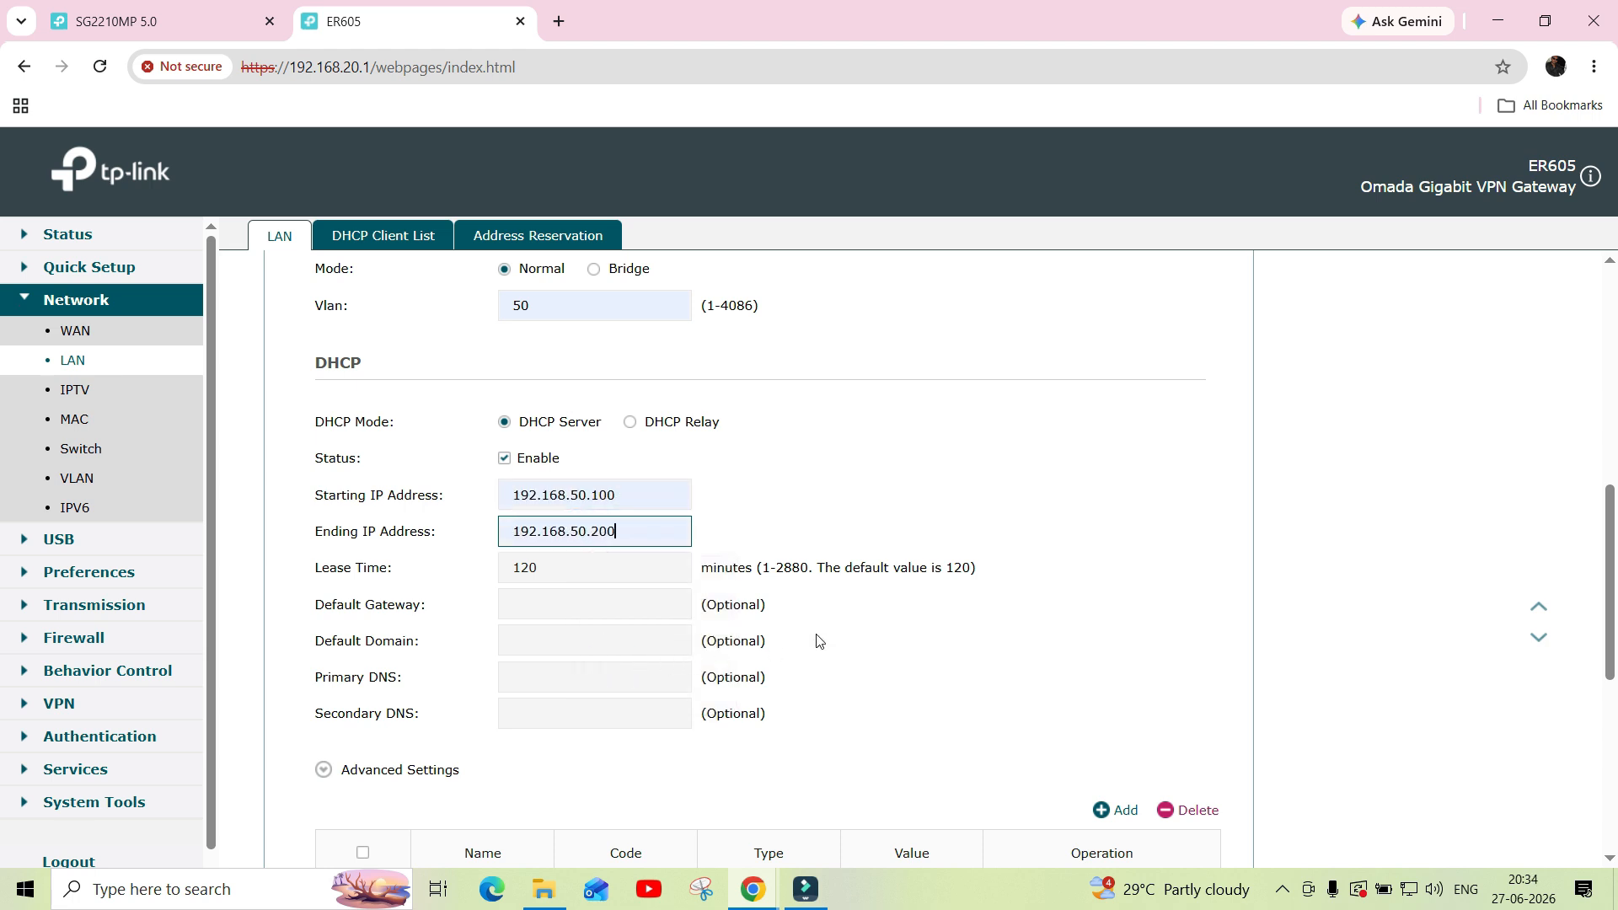
pyautogui.scroll(-2, 877, 650)
pyautogui.click(360, 774)
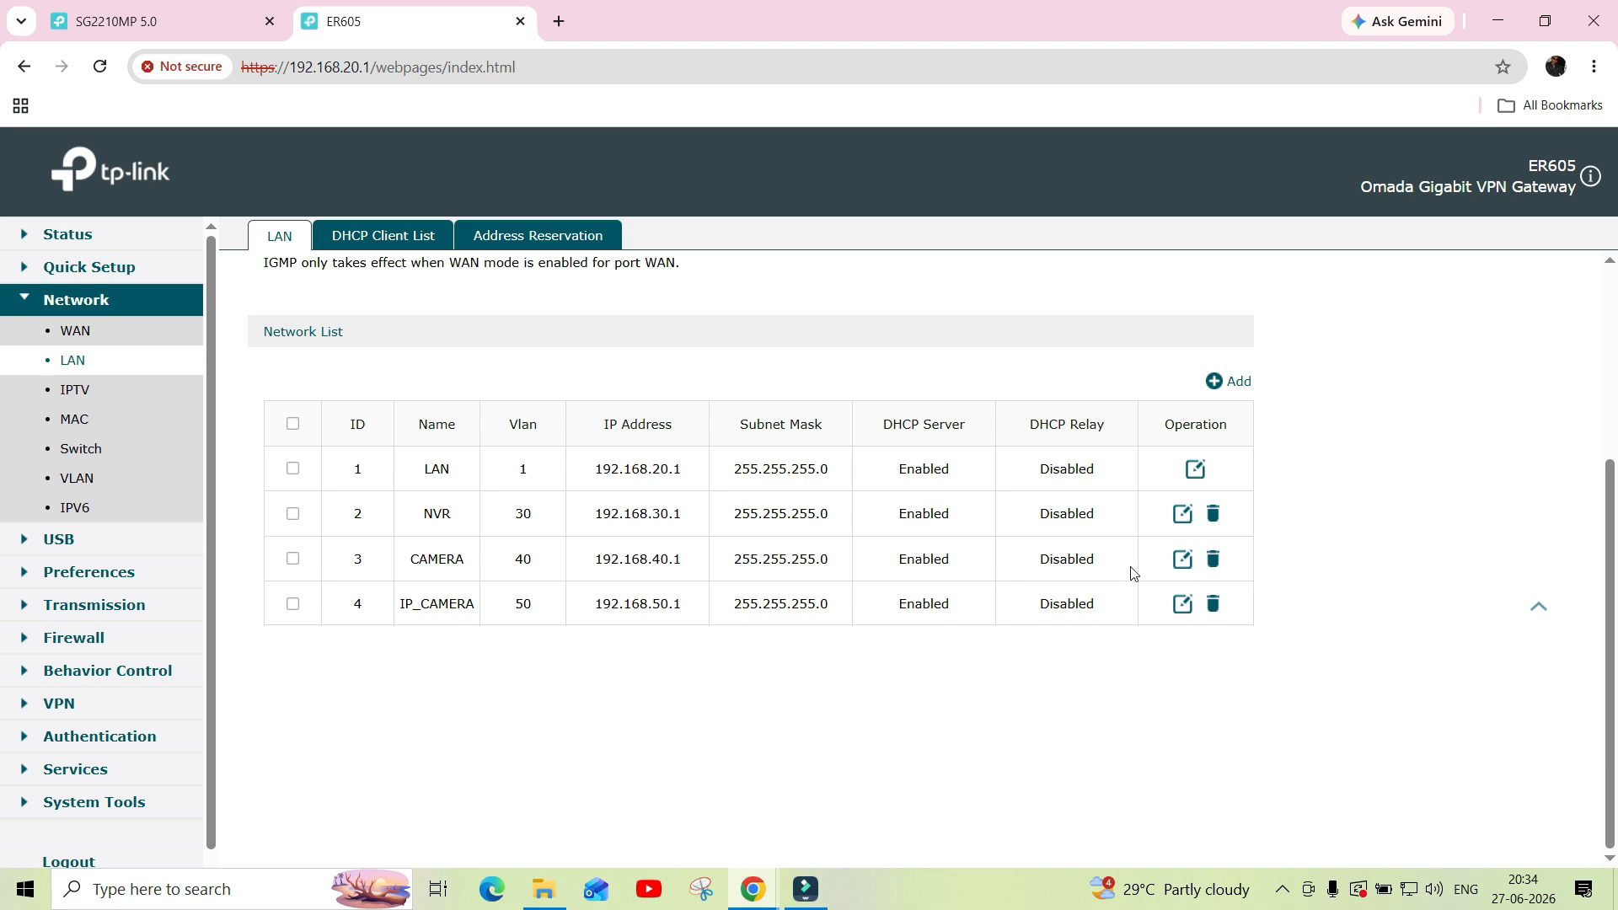
# Start a network entry named DESKTOP with IP address 192.168.60.1, subnet mask 255.255.255.0 and VLAN 60
pyautogui.click(1215, 382)
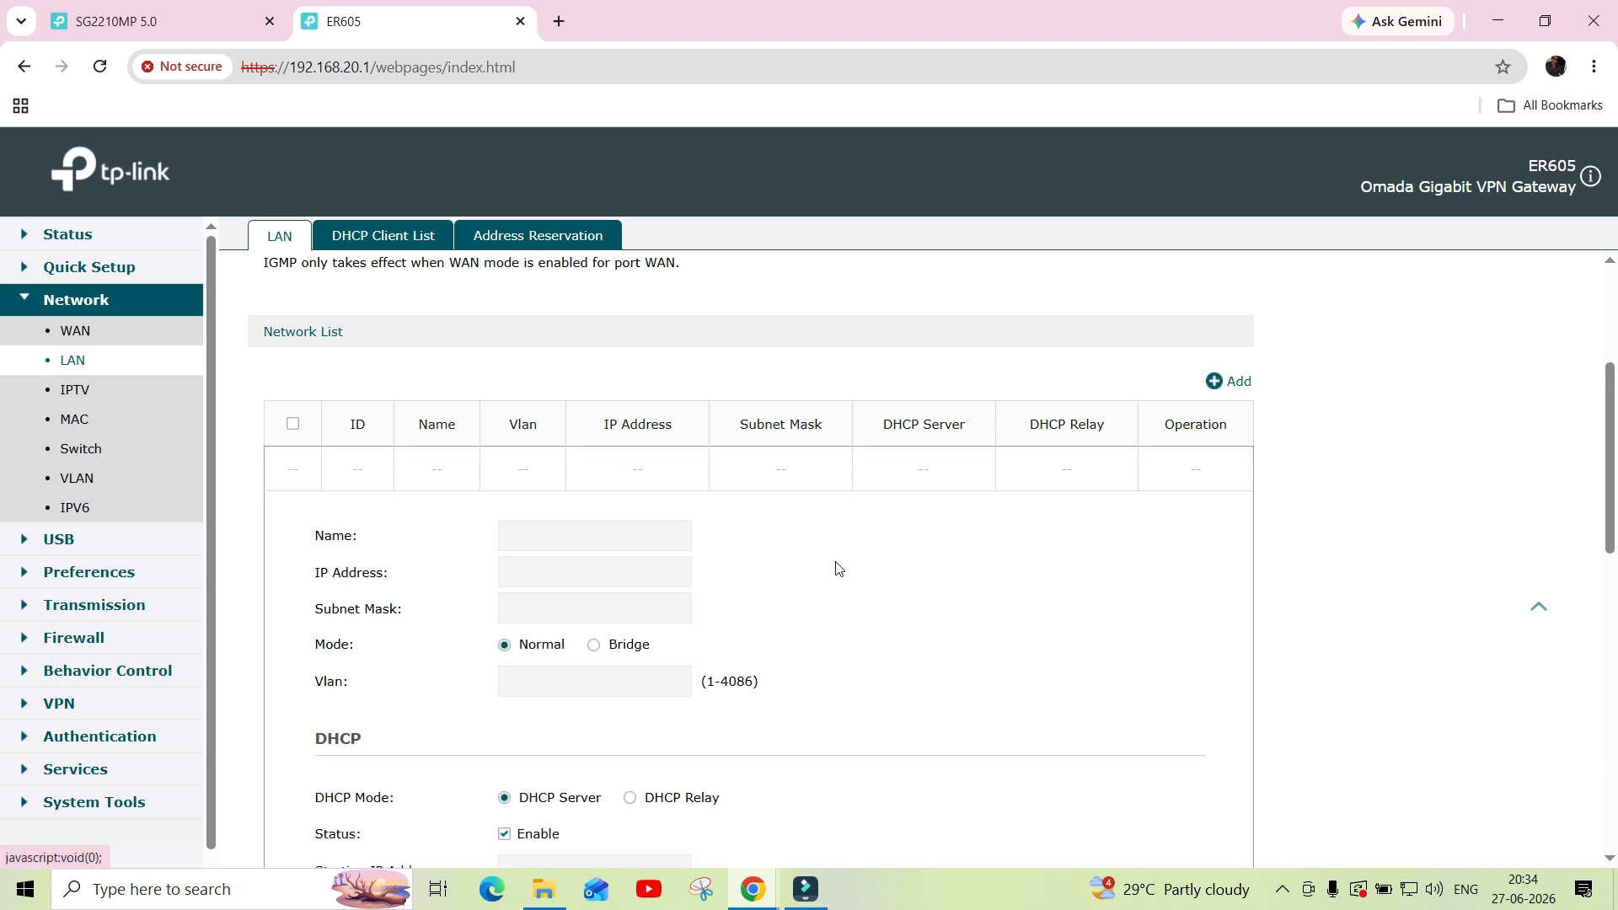
pyautogui.click(676, 537)
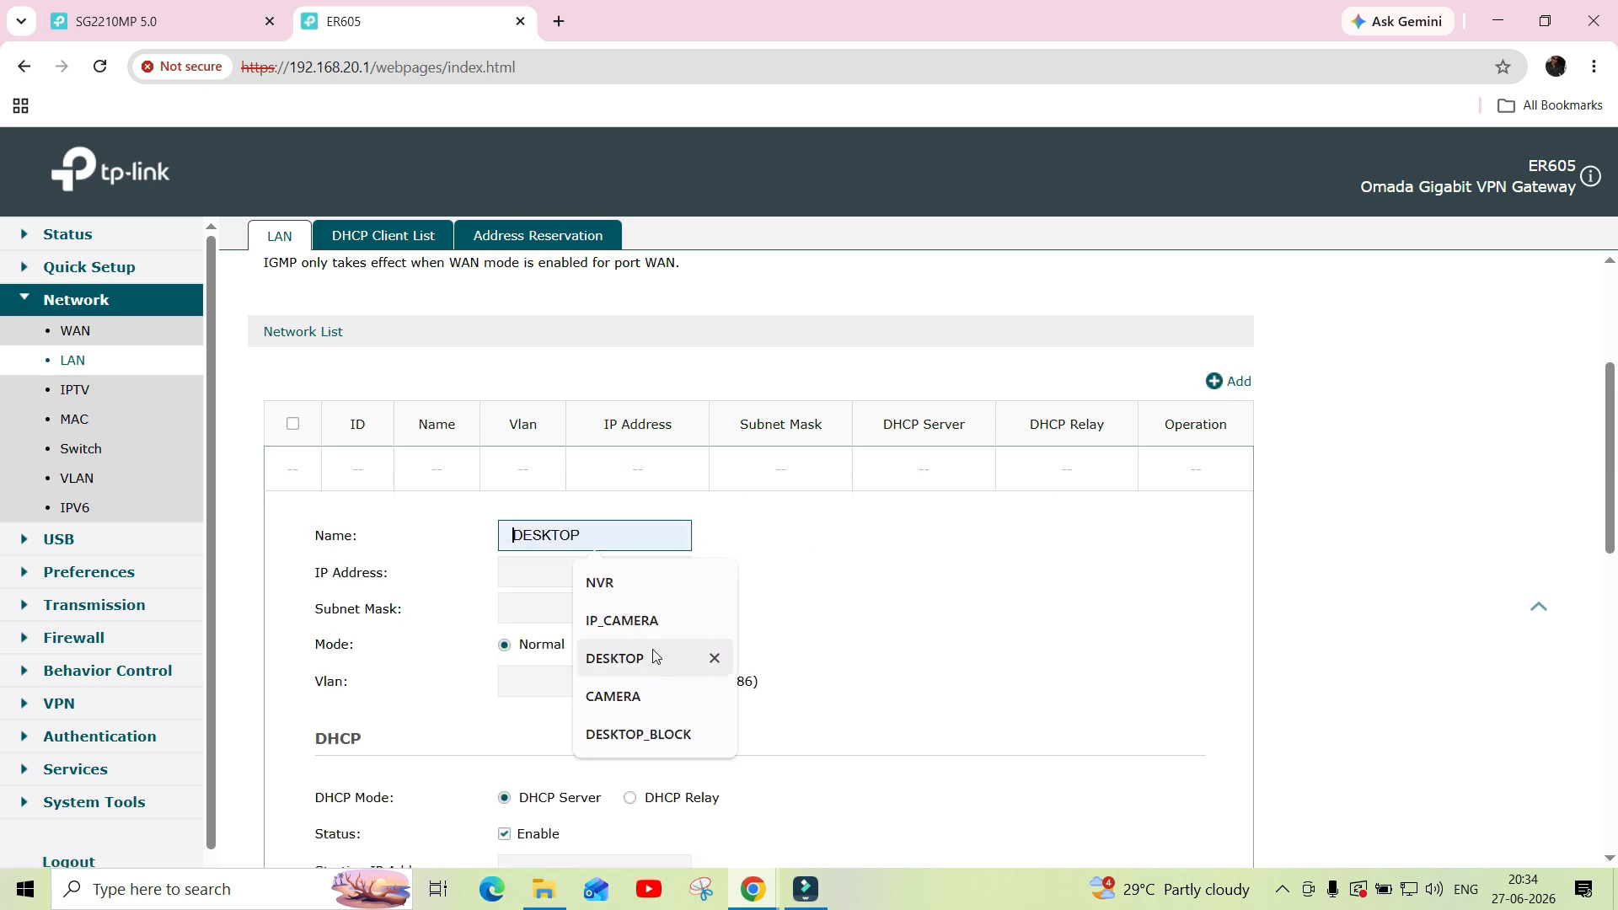
pyautogui.click(623, 658)
pyautogui.click(522, 573)
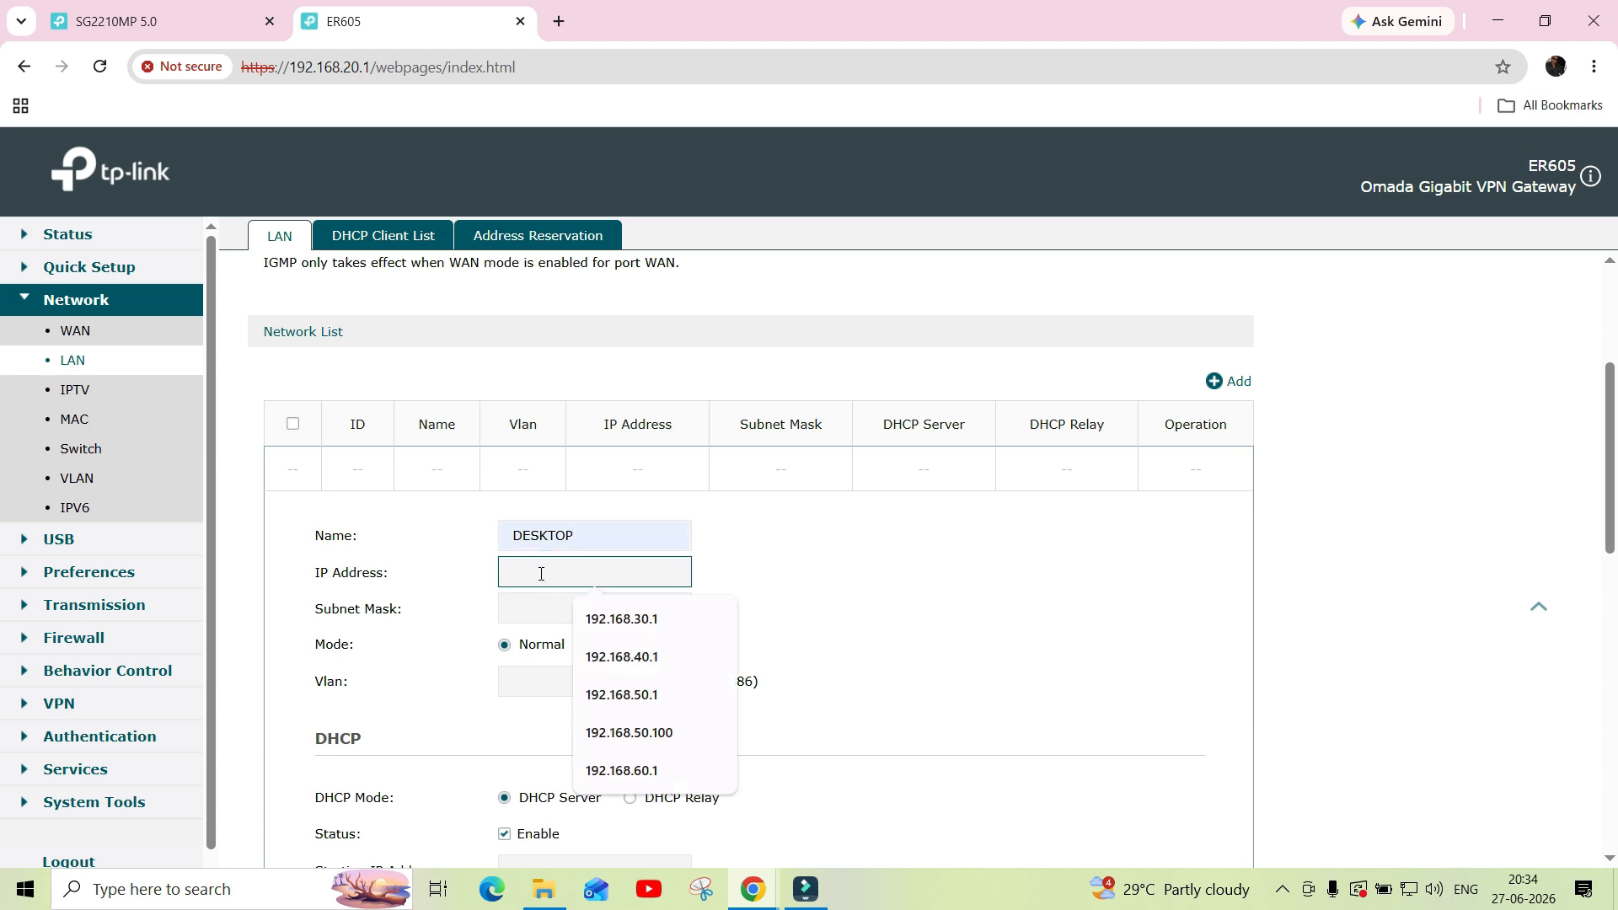
pyautogui.click(641, 770)
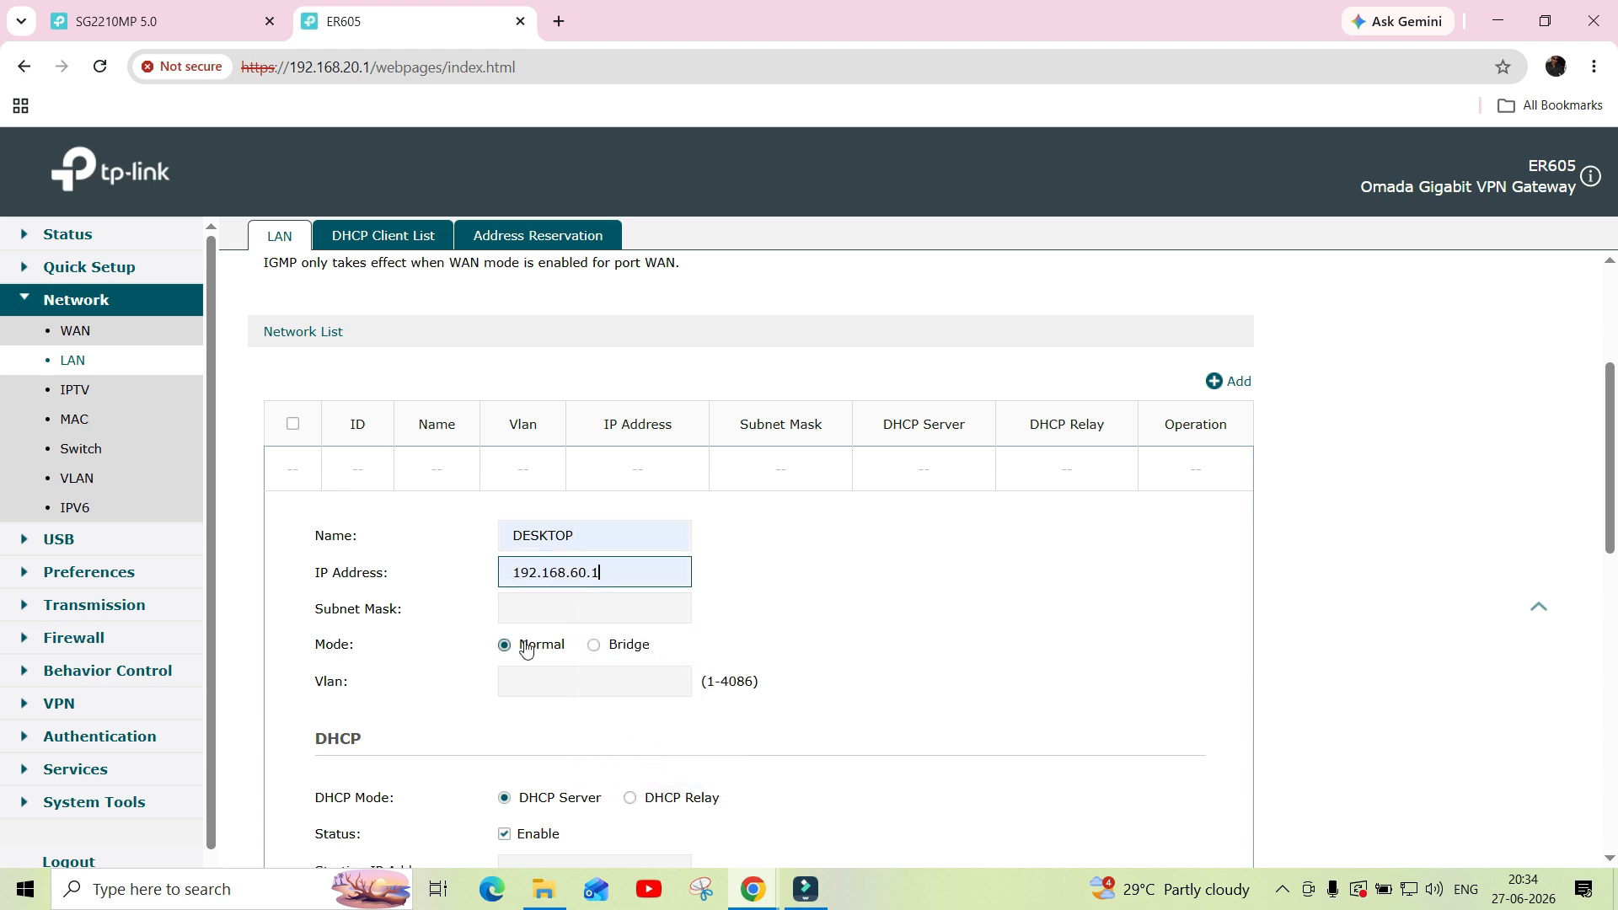
pyautogui.click(524, 608)
pyautogui.click(613, 659)
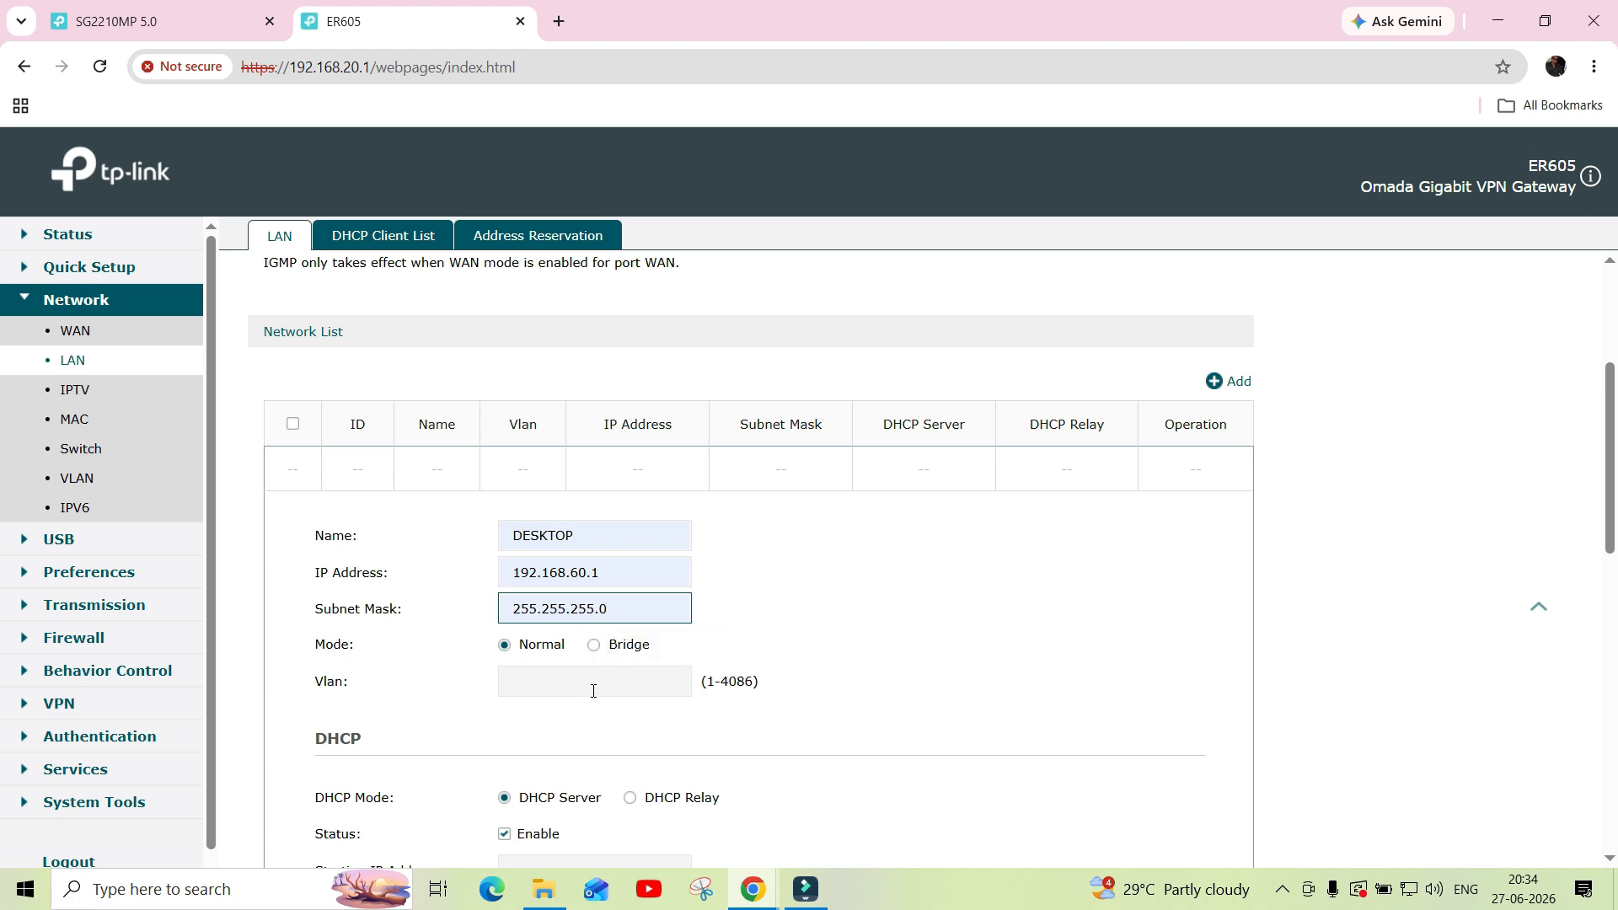
pyautogui.click(593, 691)
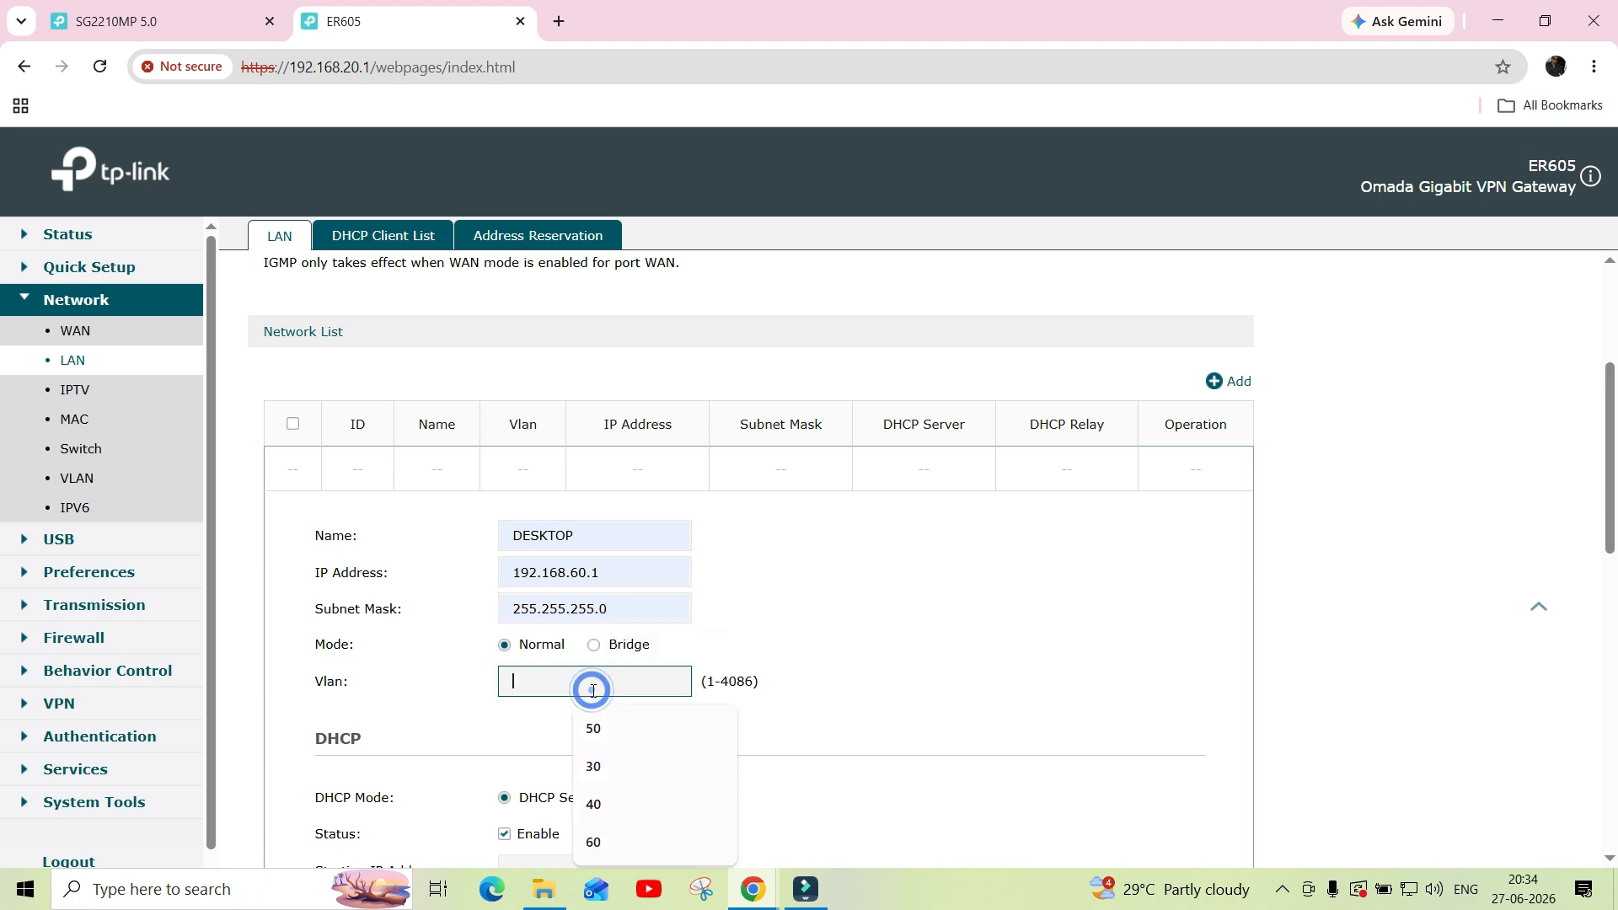
pyautogui.click(604, 842)
# Set the DESKTOP network's DHCP range from 192.168.60.100 to 192.168.60.200 and save the entry
pyautogui.scroll(-3, 805, 641)
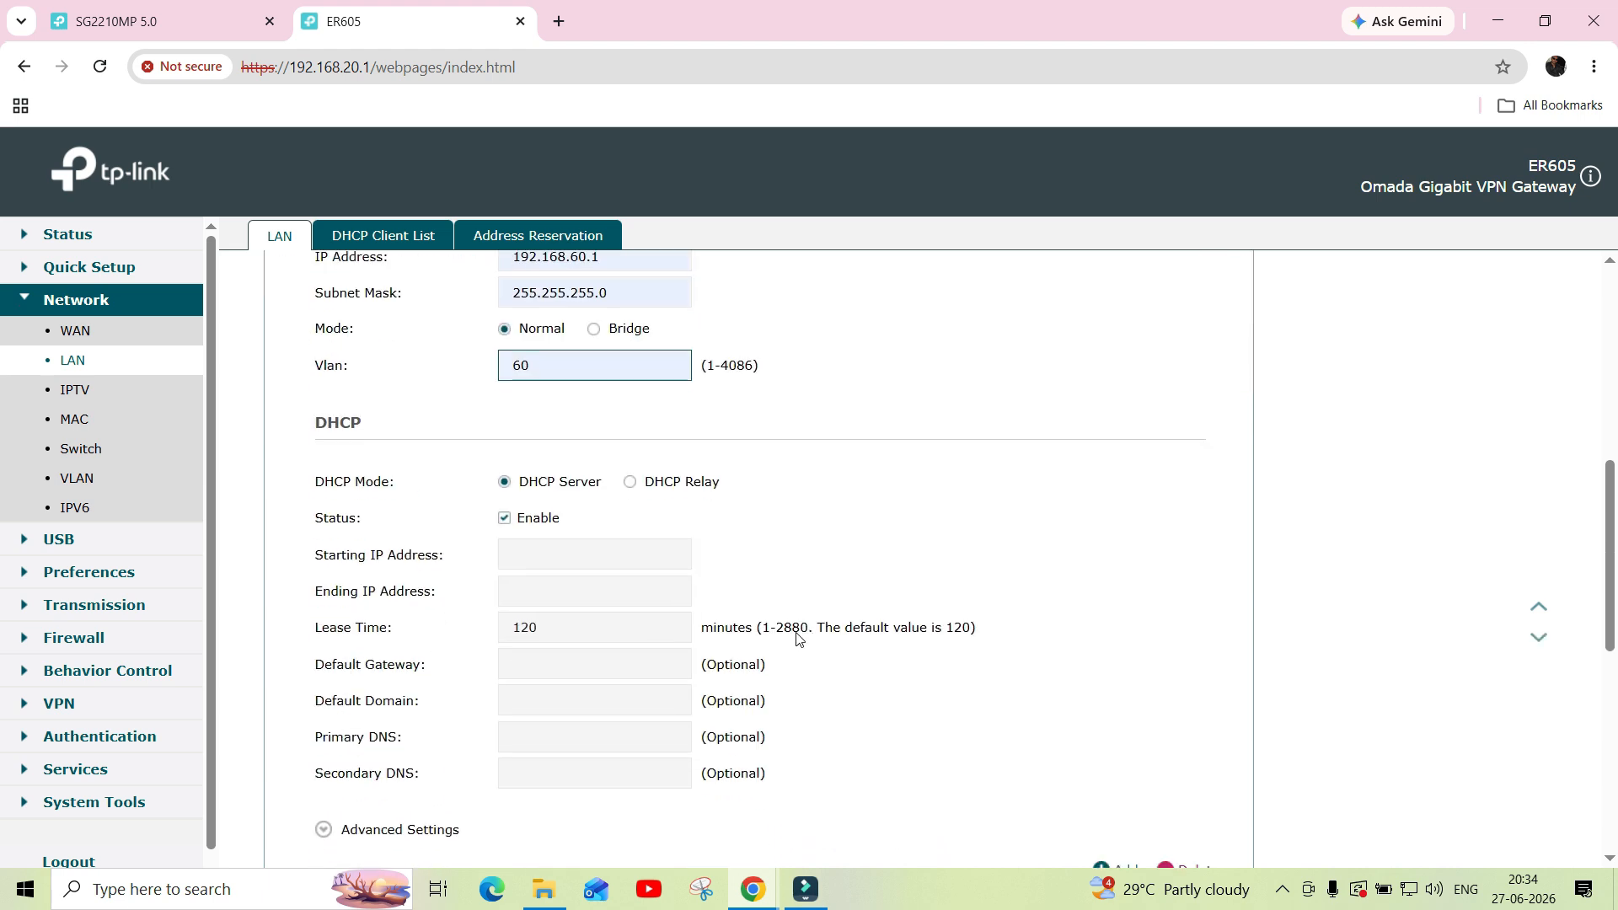
pyautogui.click(648, 554)
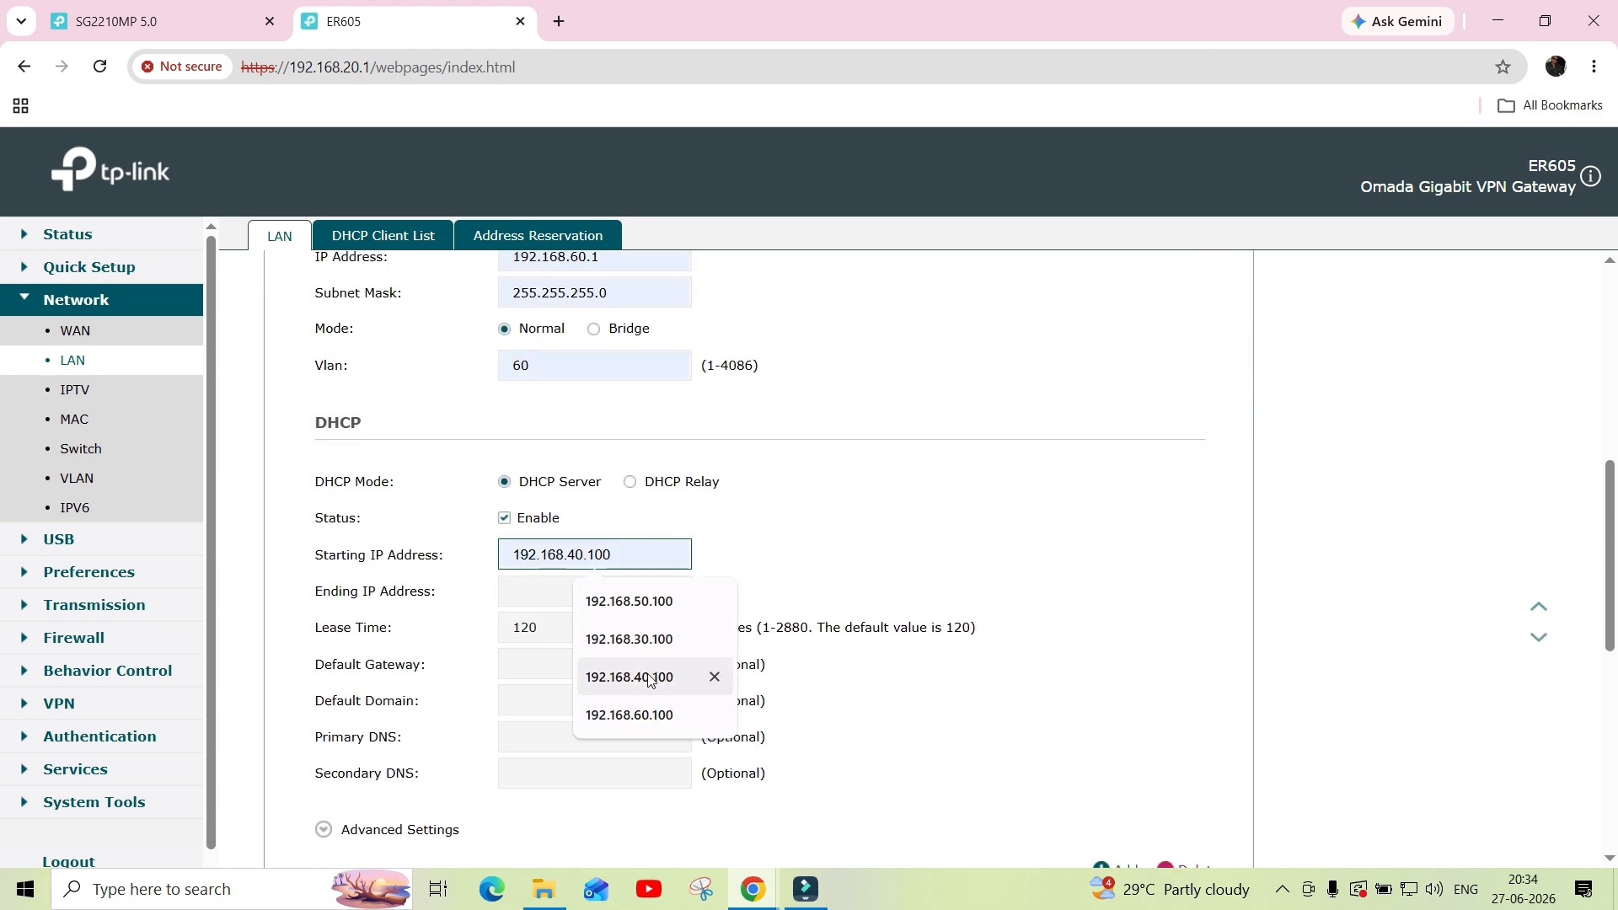
pyautogui.click(649, 715)
pyautogui.click(622, 590)
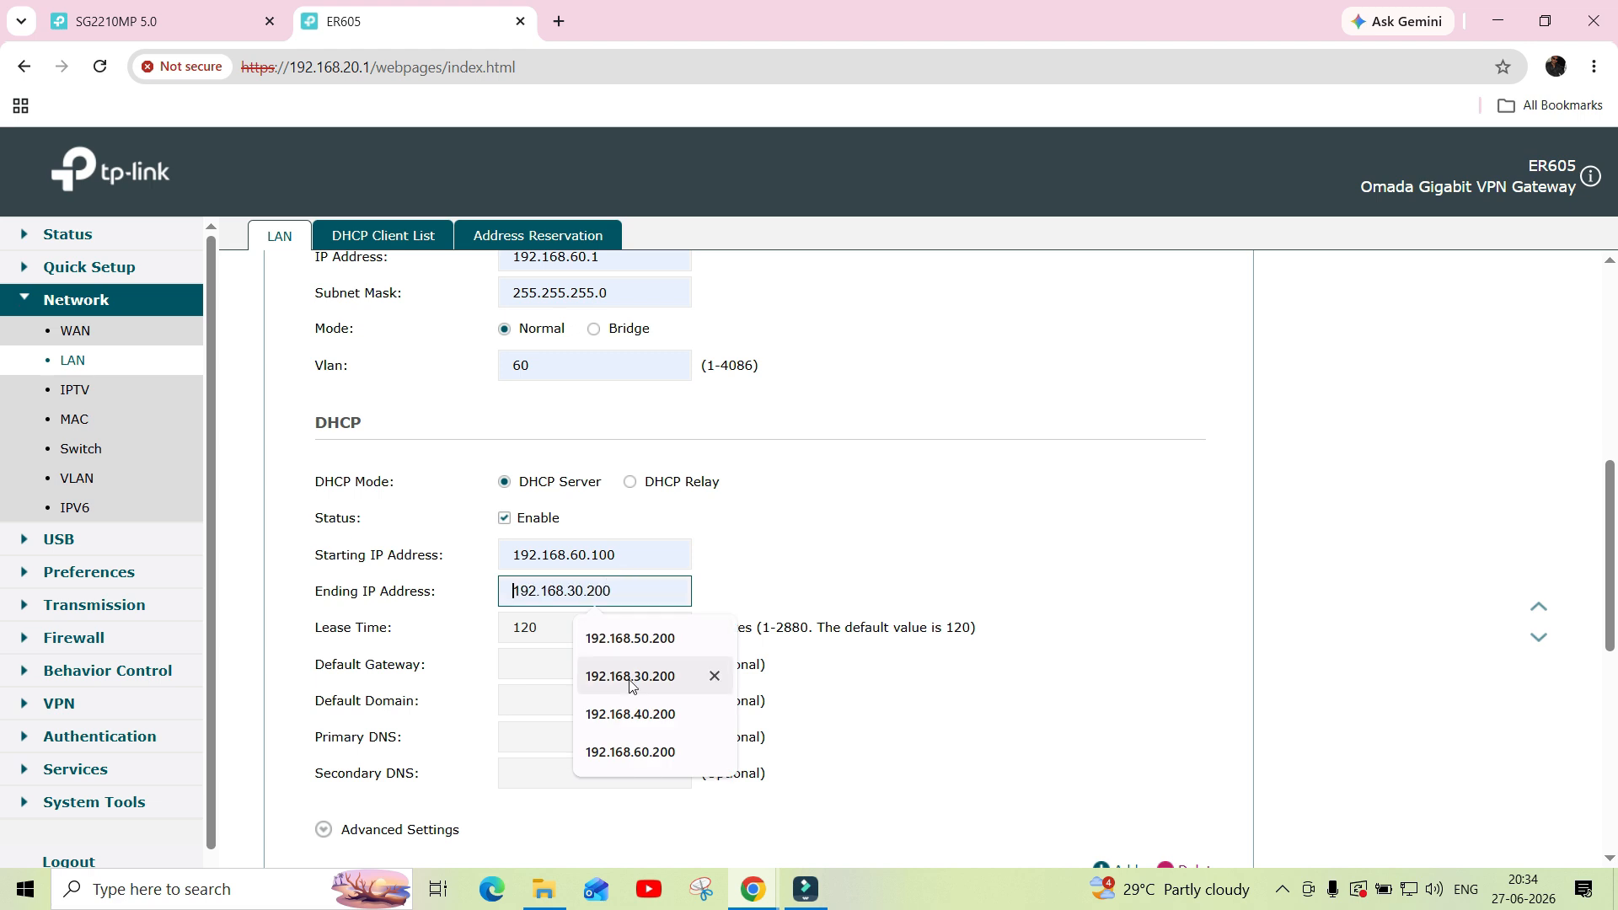
pyautogui.click(638, 744)
pyautogui.scroll(-2, 910, 595)
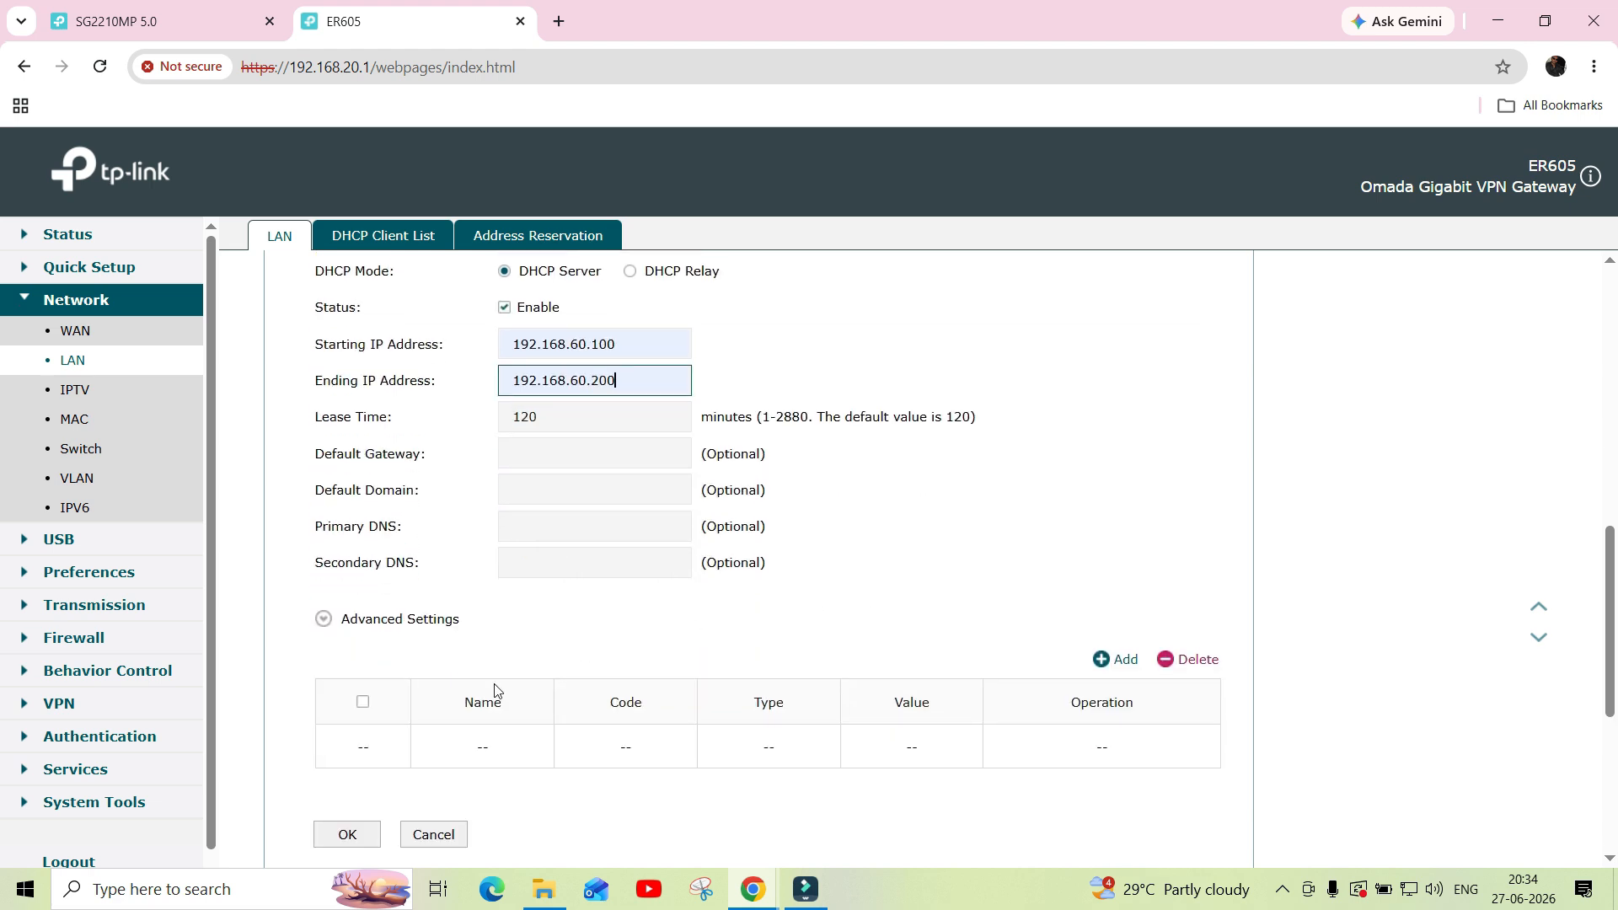
pyautogui.click(344, 834)
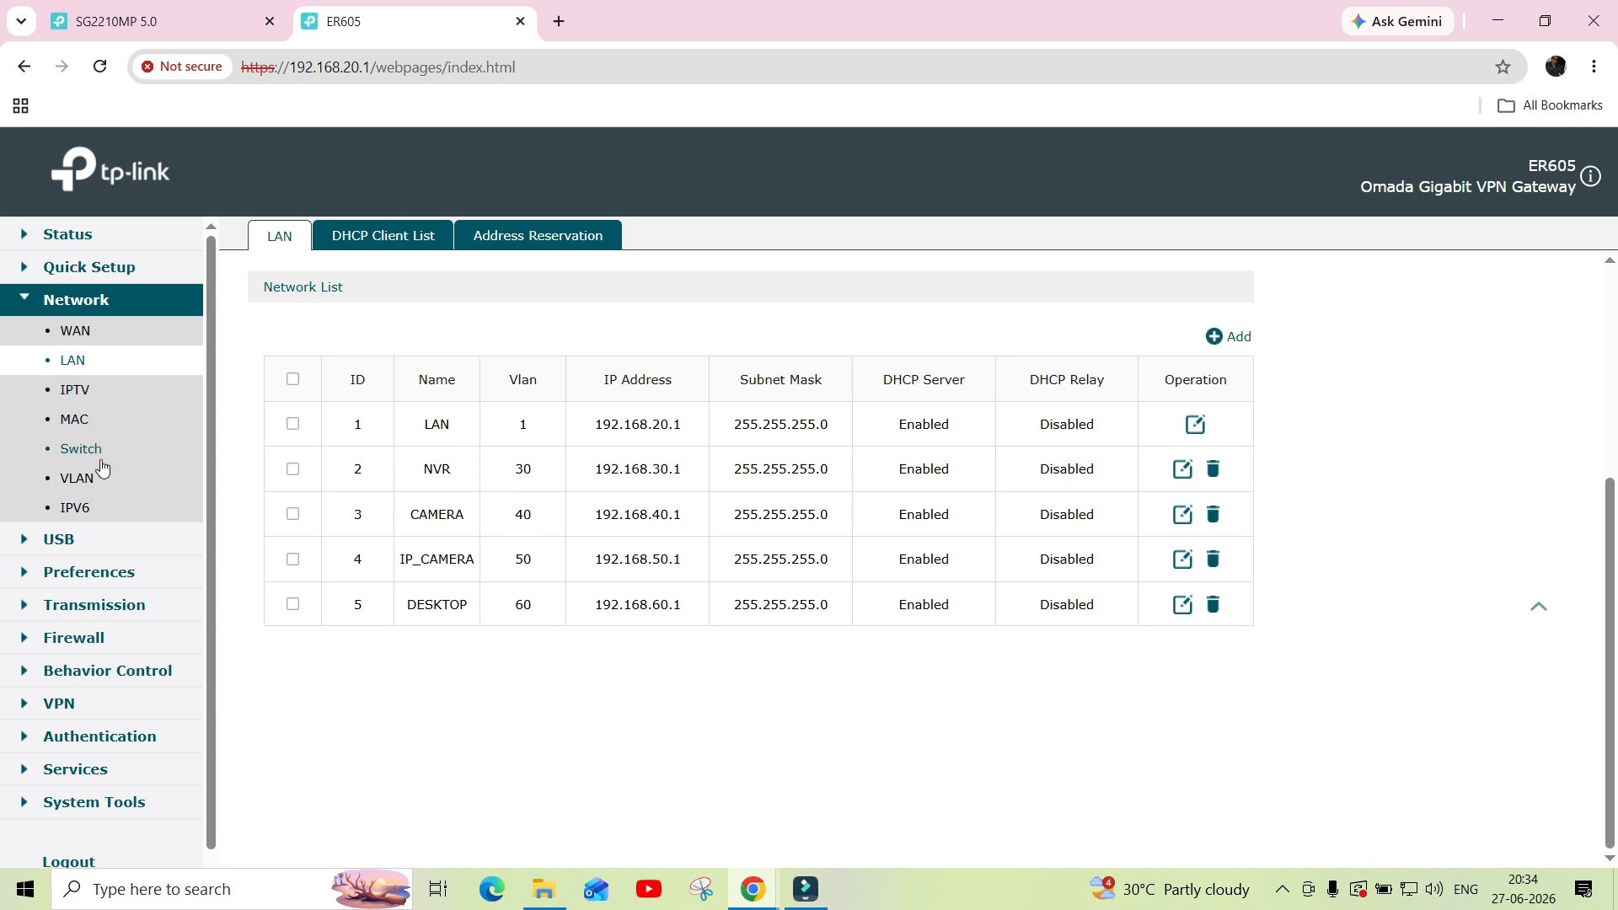
# In the gateway's VLAN list, remove ports 2, 4 and 5 from vlan30 (NVR), keeping tagged port 3, and save
pyautogui.click(97, 486)
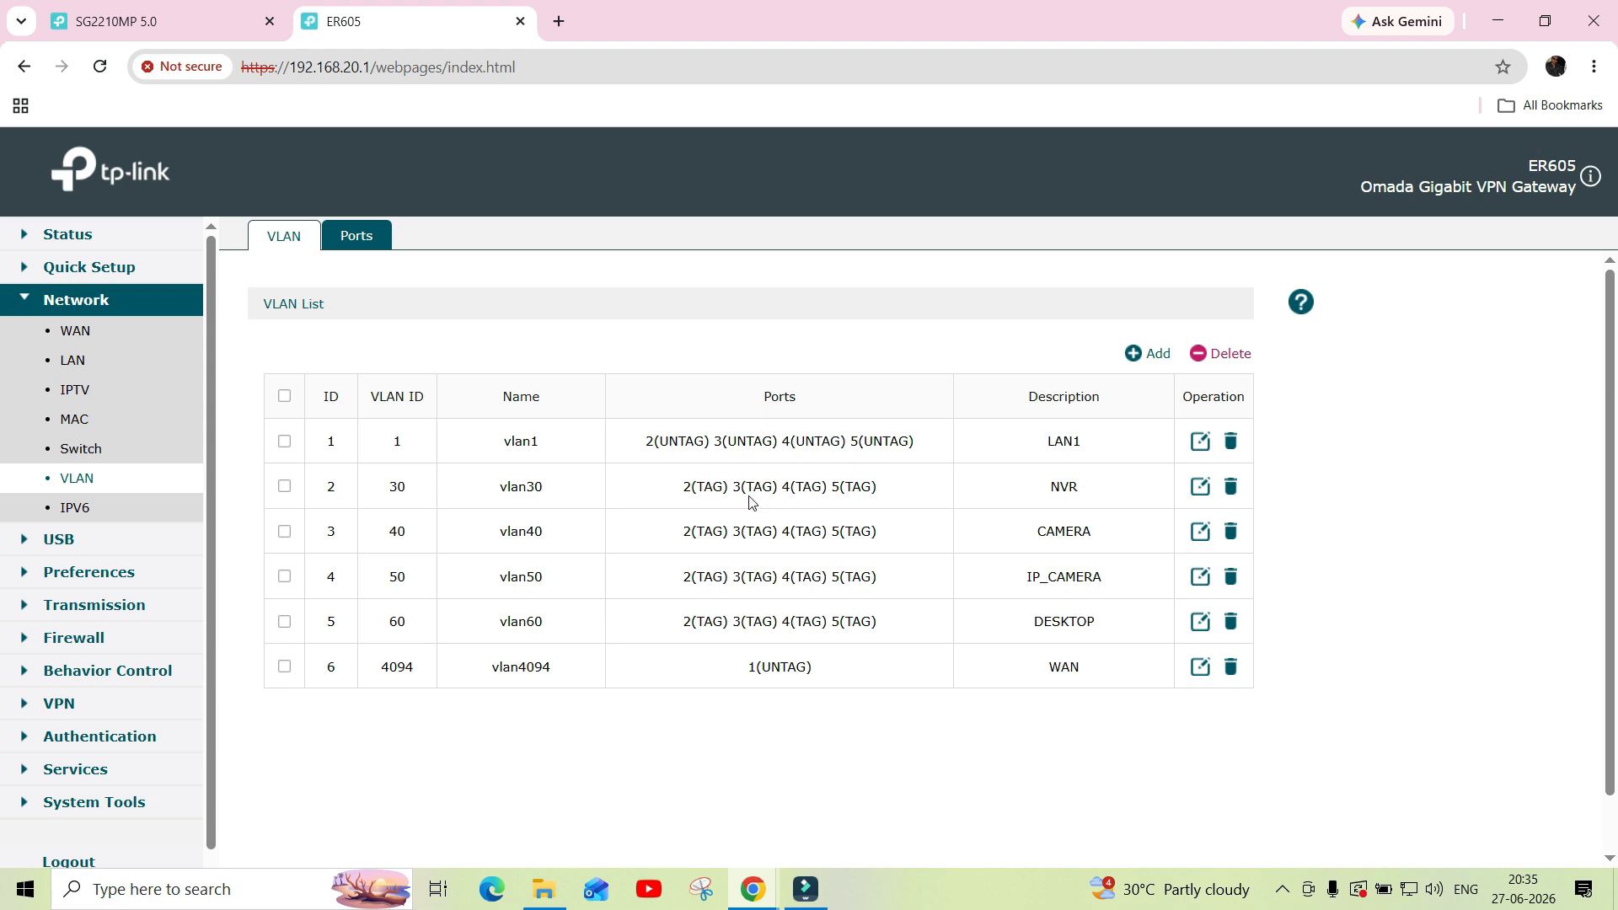
pyautogui.click(1200, 487)
pyautogui.scroll(-3, 1104, 539)
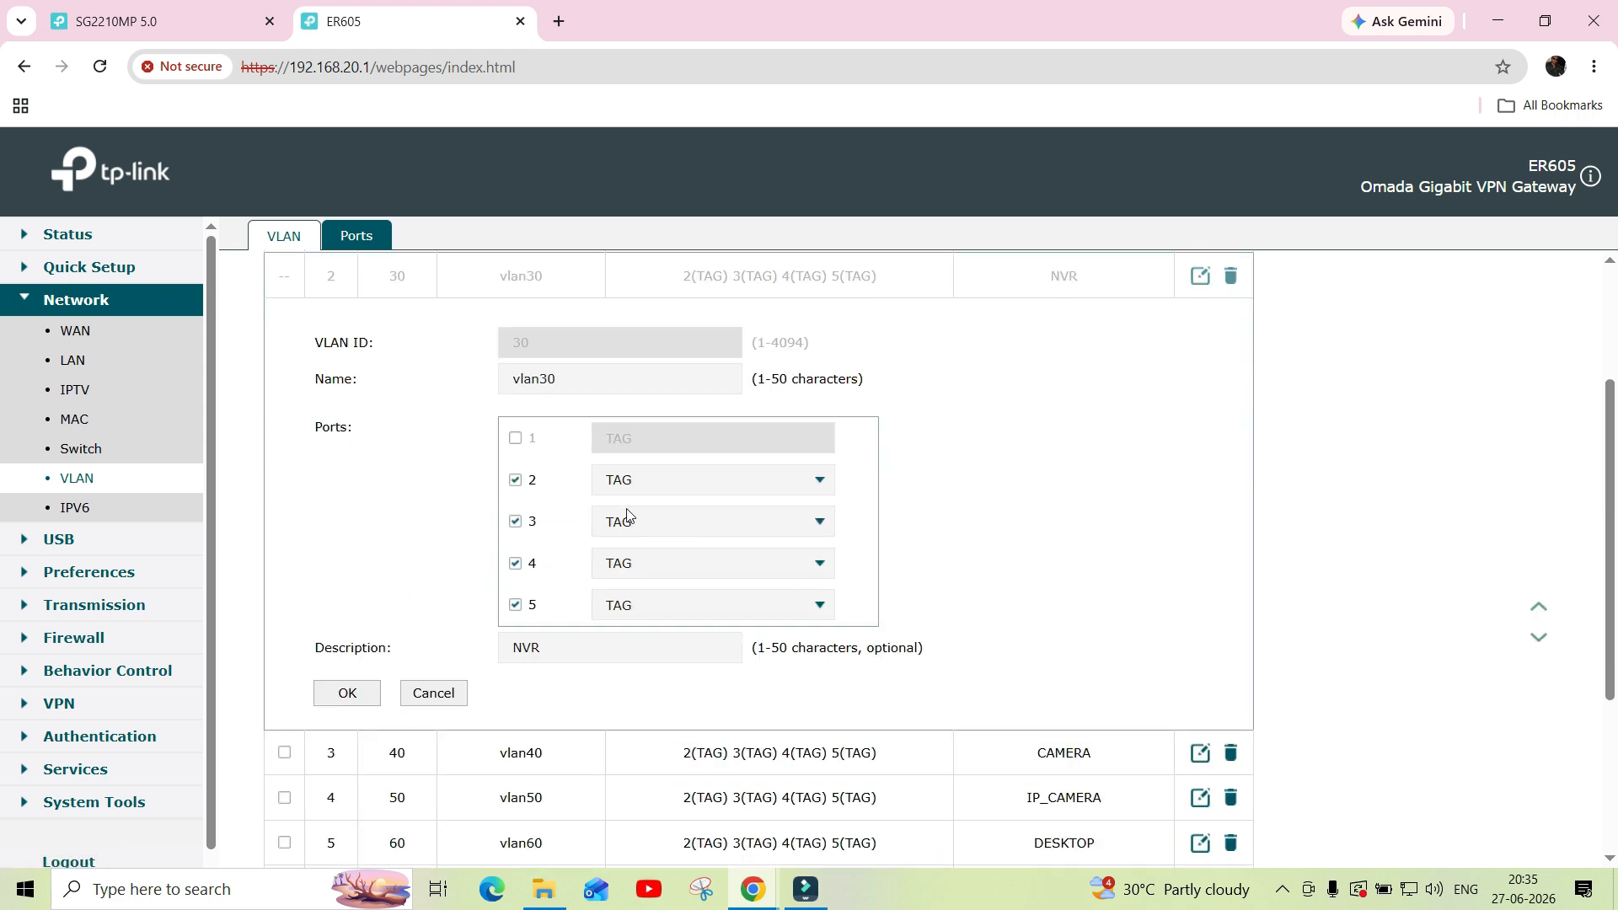
pyautogui.click(531, 481)
pyautogui.click(528, 564)
pyautogui.click(517, 606)
pyautogui.click(345, 698)
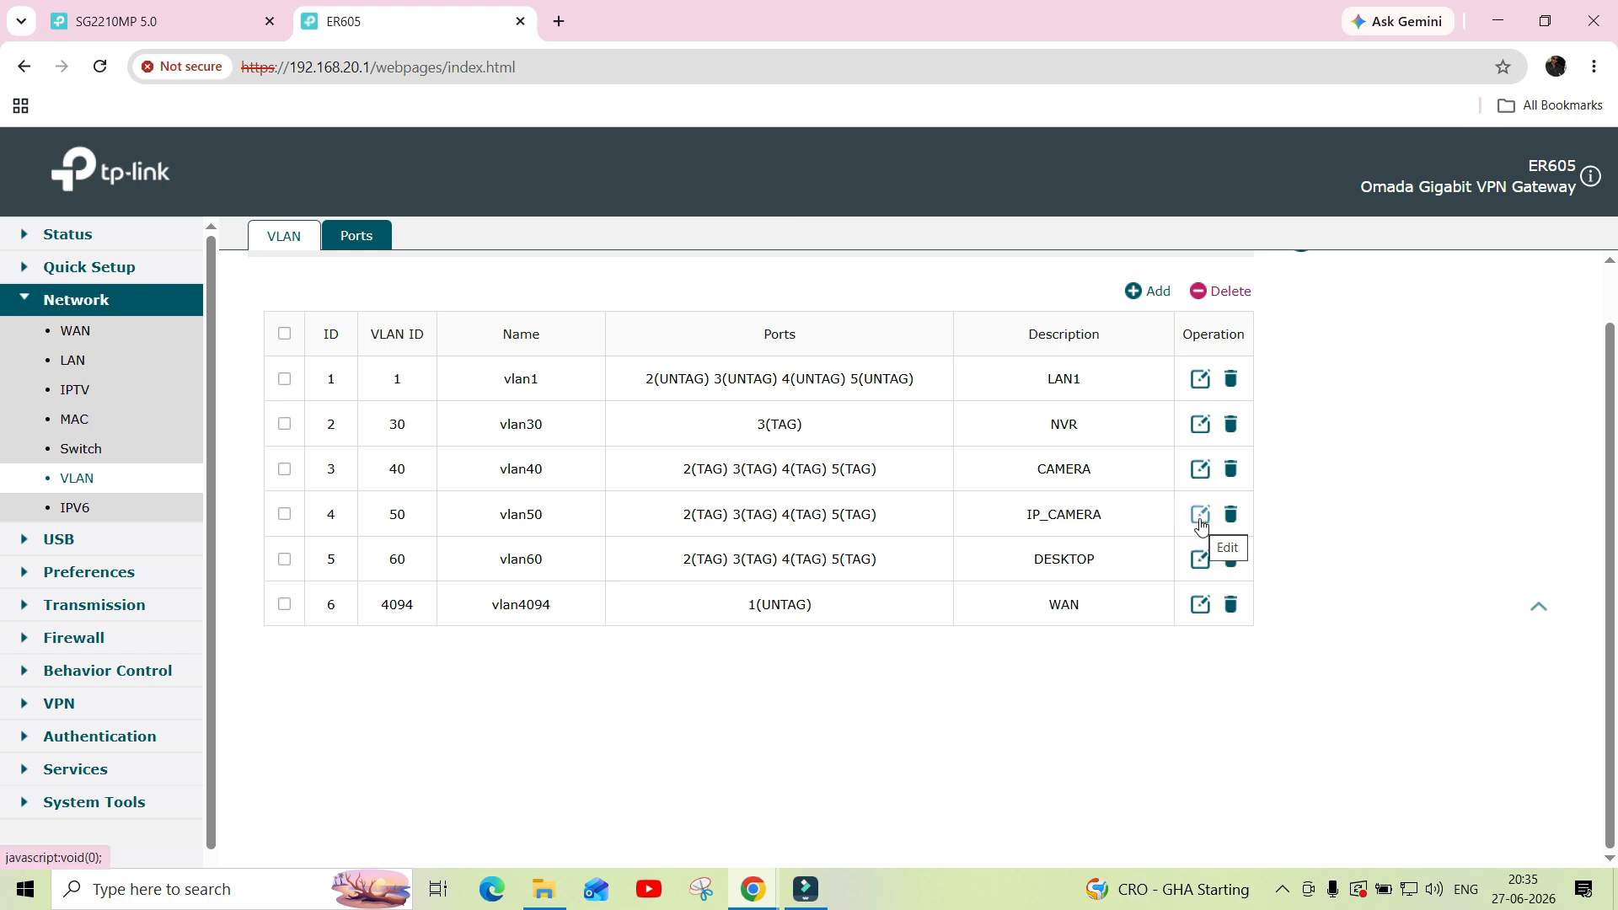
# Remove ports 2, 4 and 5 from vlan40 (CAMERA), keeping only tagged port 3, and save
pyautogui.click(1199, 468)
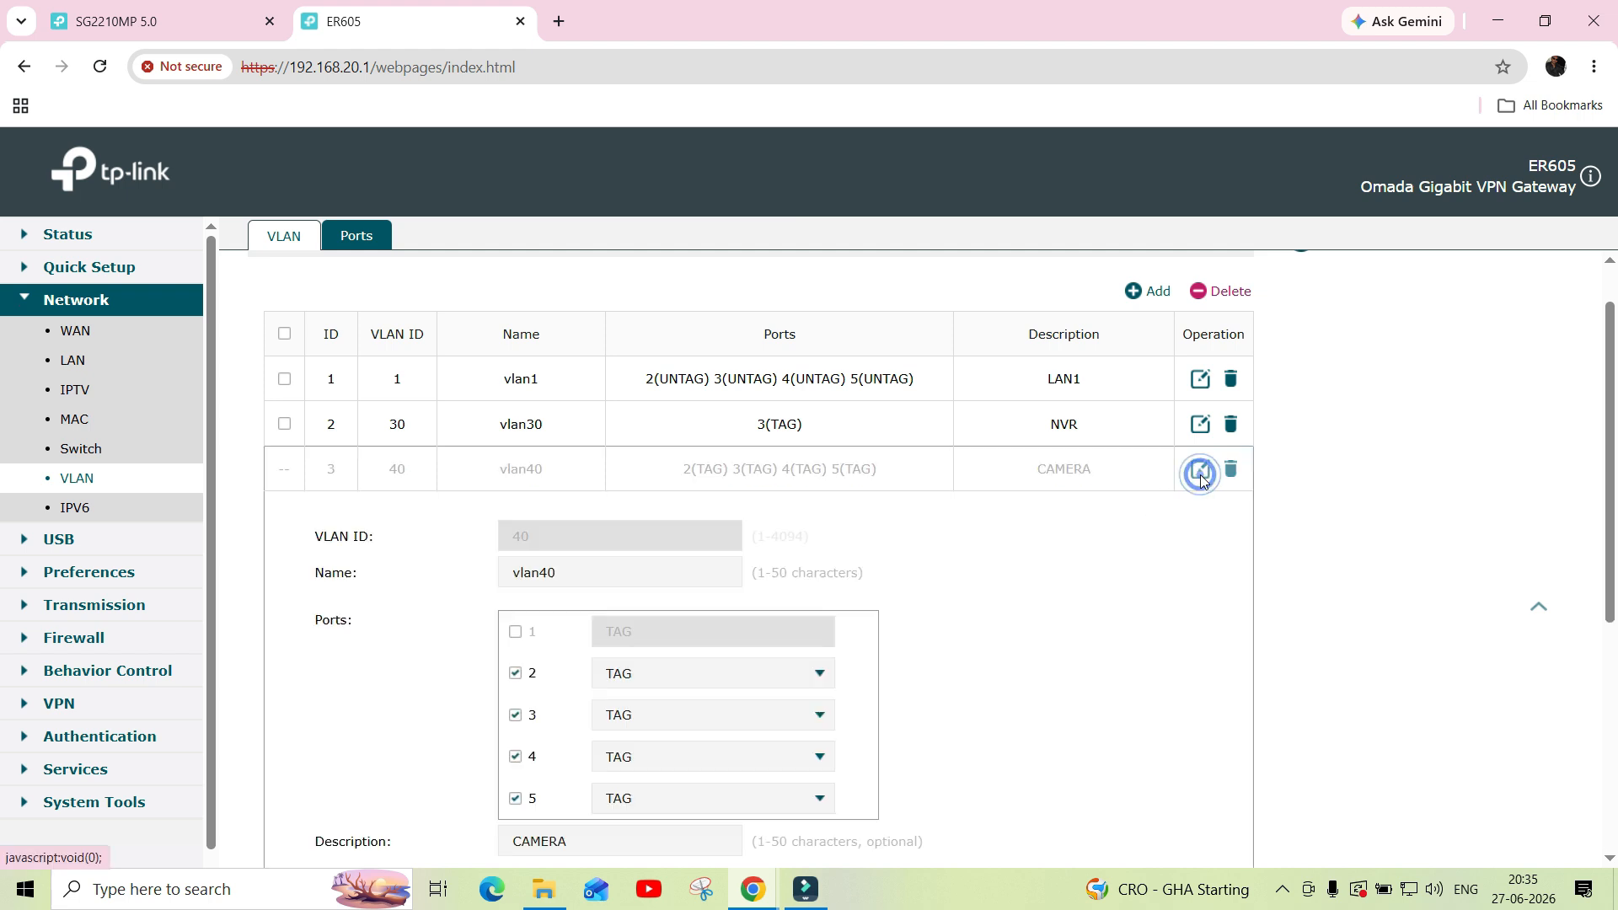
pyautogui.click(518, 672)
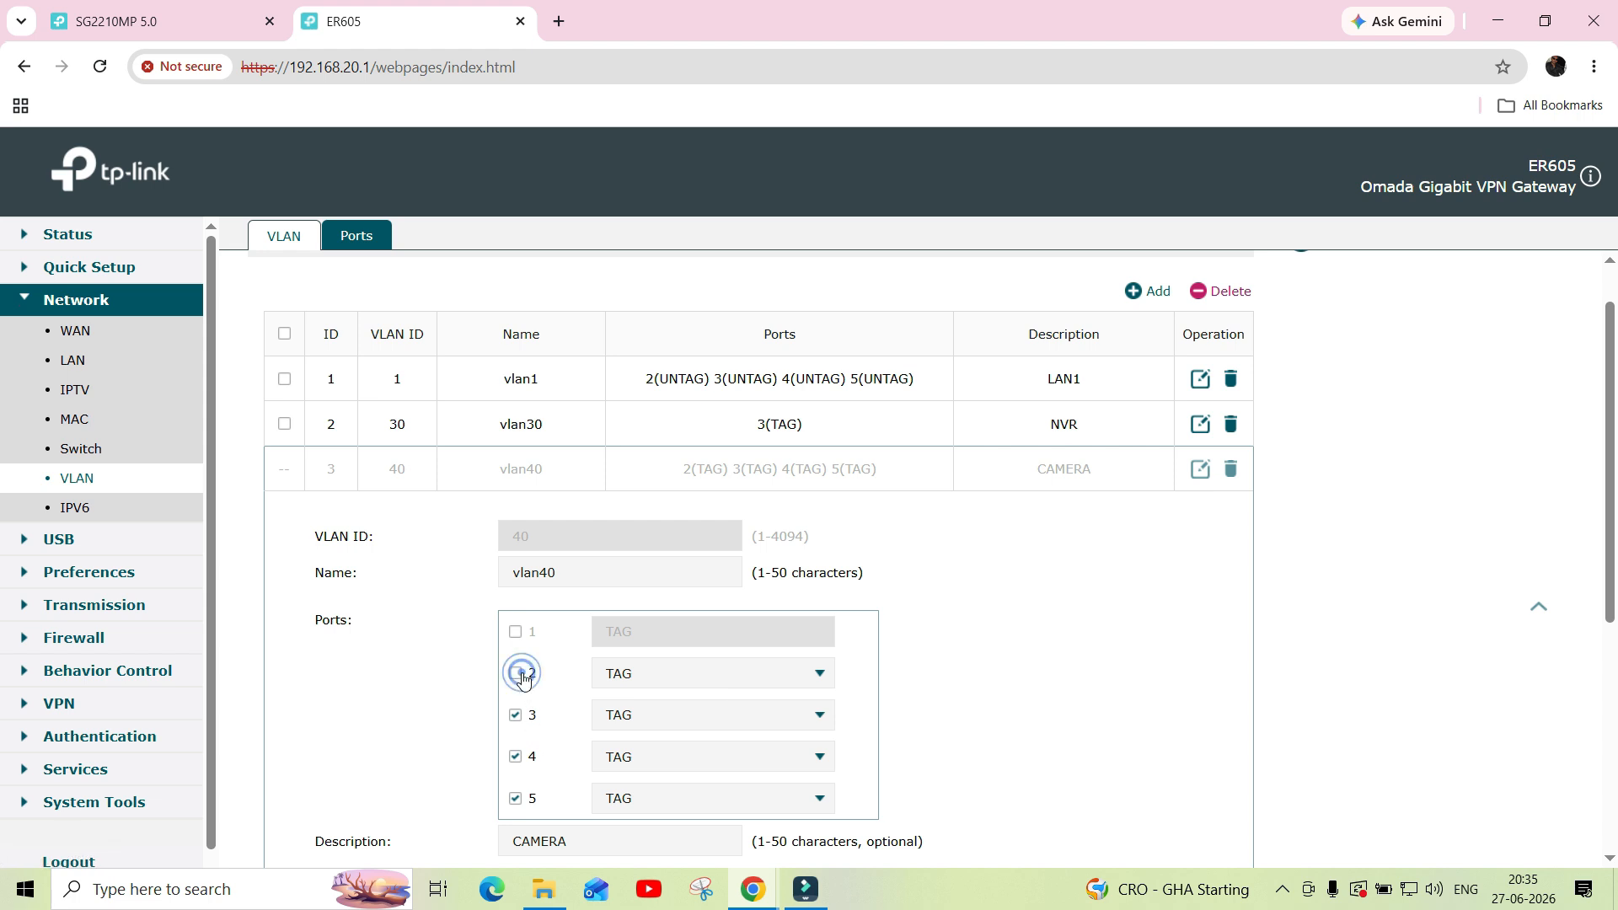
pyautogui.click(519, 756)
pyautogui.click(516, 798)
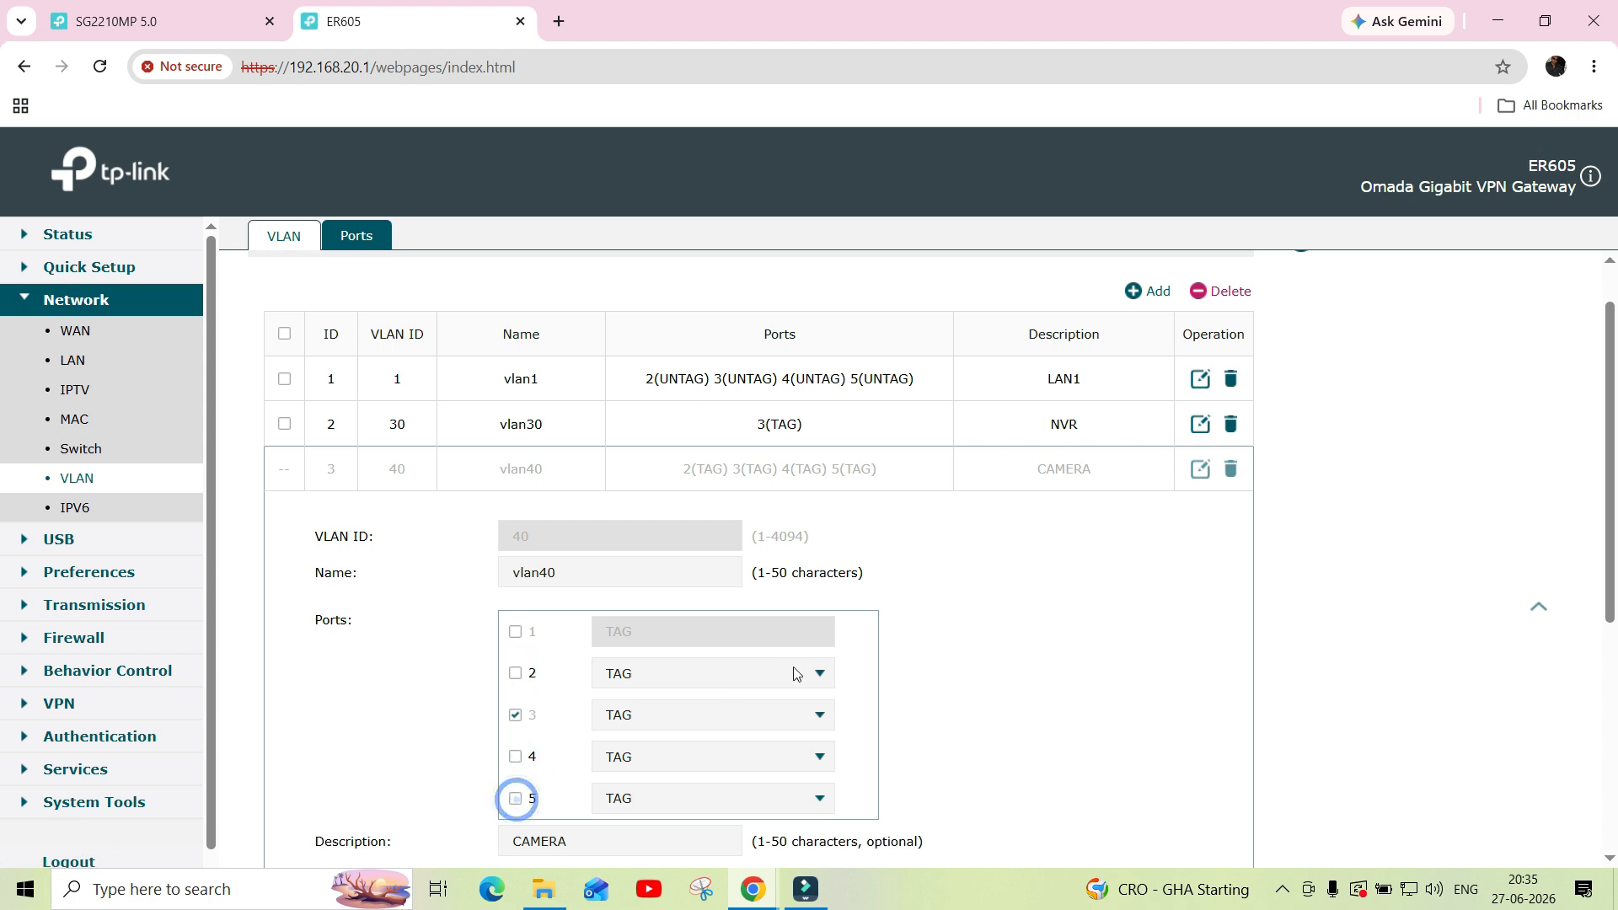
pyautogui.scroll(-3, 795, 671)
pyautogui.click(365, 569)
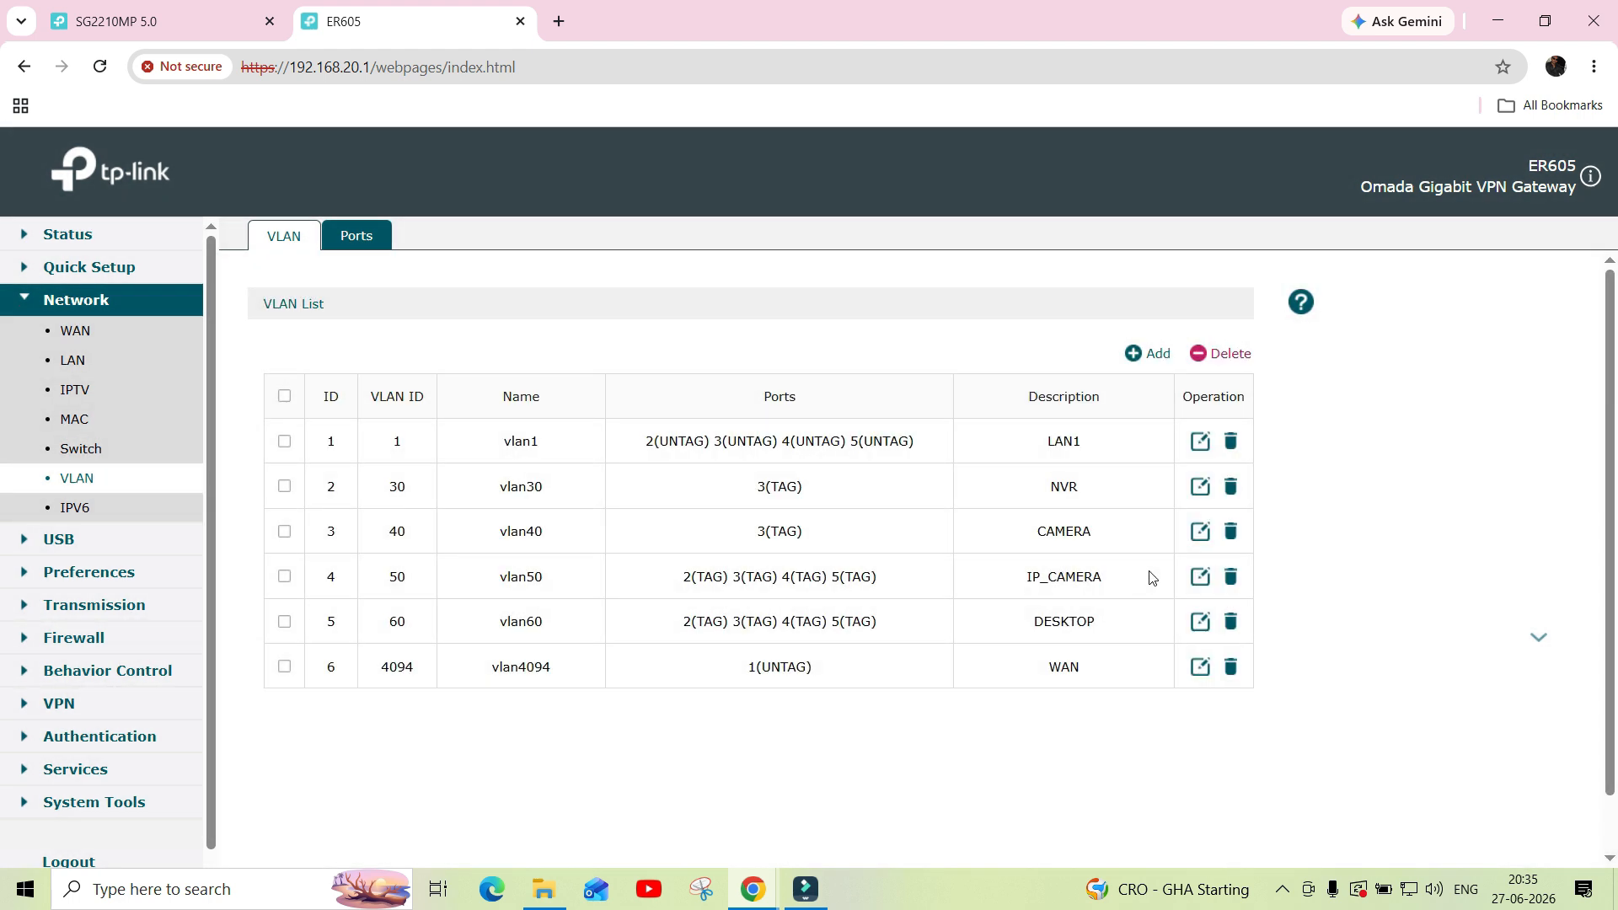
# Remove ports 2, 4 and 5 from vlan50 (IP_CAMERA), keeping only tagged port 3, and save
pyautogui.click(1200, 576)
pyautogui.scroll(-3, 581, 712)
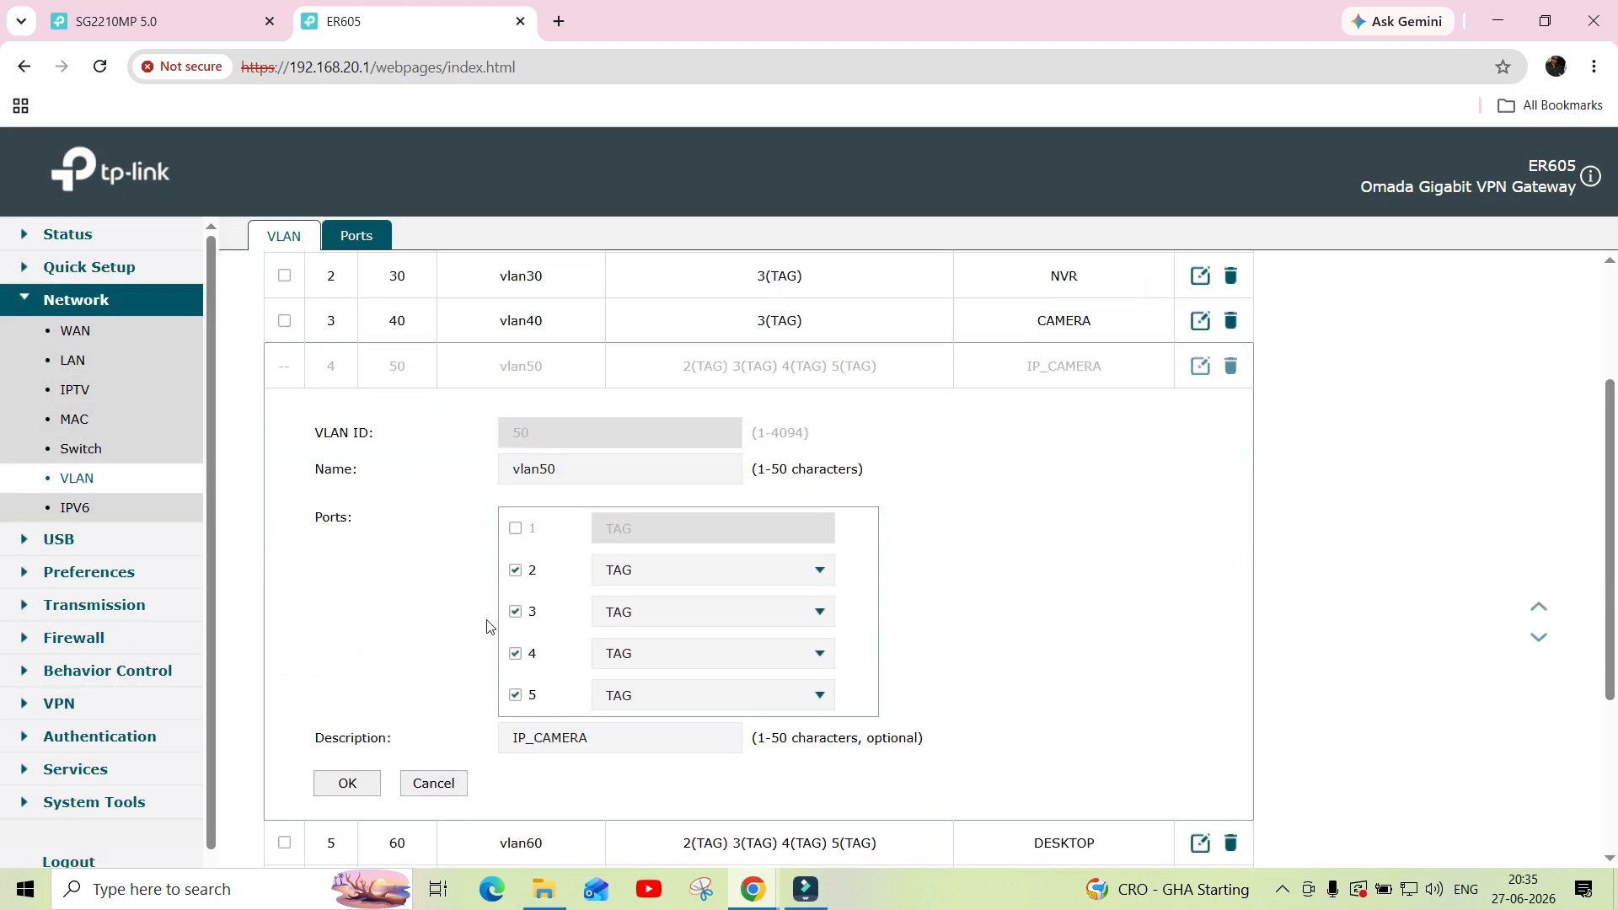
pyautogui.click(515, 571)
pyautogui.click(516, 654)
pyautogui.click(515, 695)
pyautogui.click(377, 792)
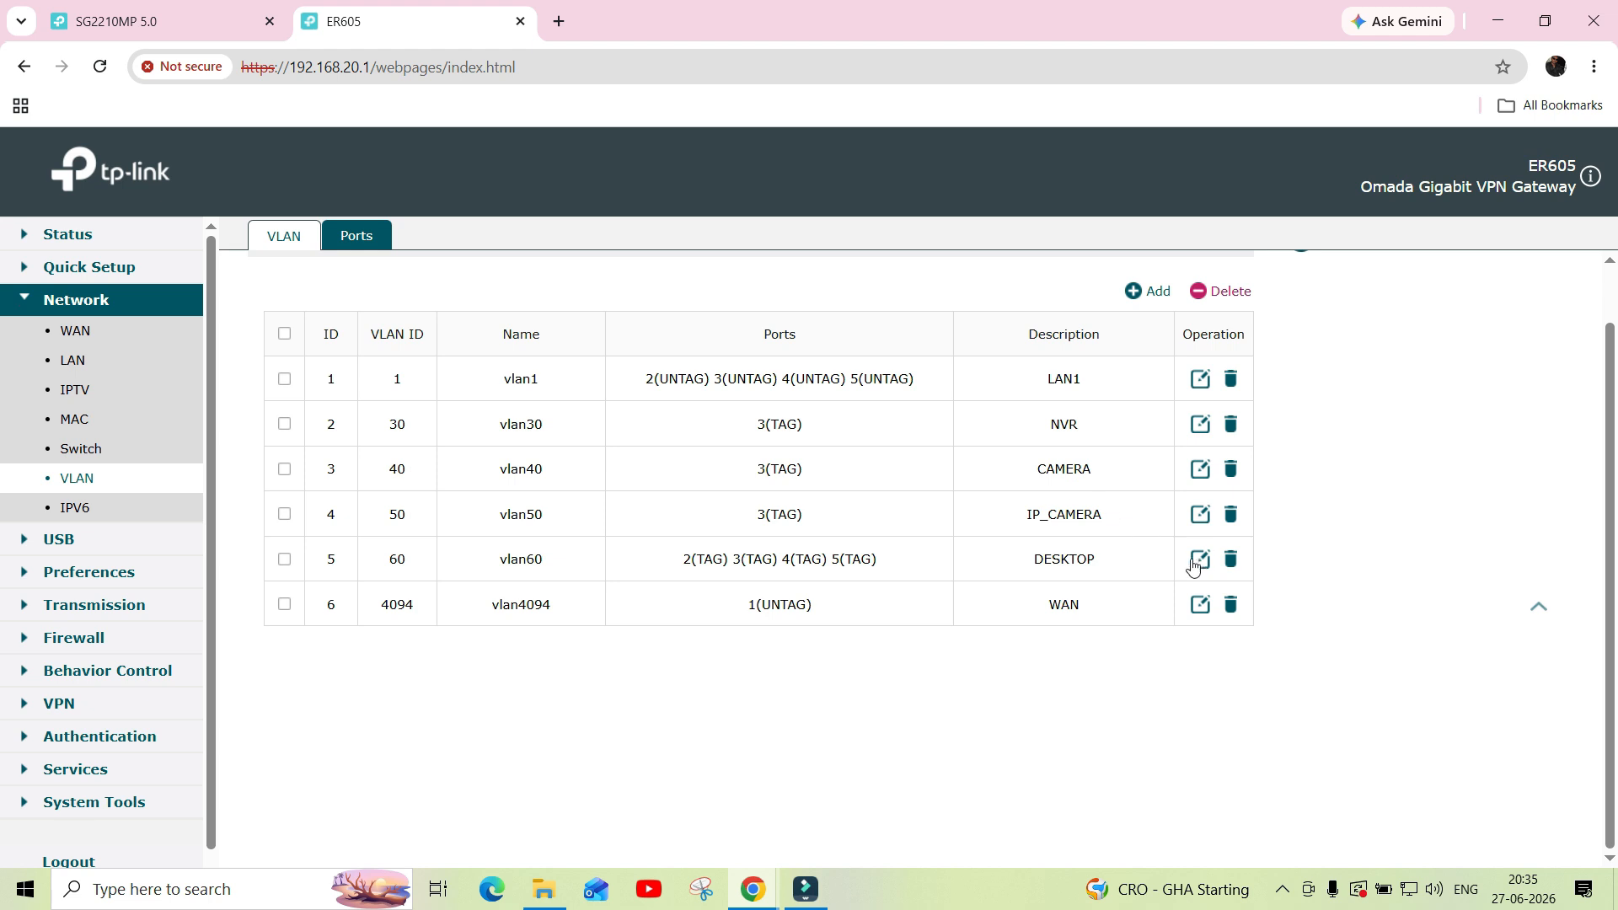
# Remove ports 2, 4 and 5 from vlan60 (DESKTOP), keeping only tagged port 3, and save
pyautogui.click(1200, 559)
pyautogui.scroll(-3, 750, 559)
pyautogui.click(515, 446)
pyautogui.click(525, 529)
pyautogui.click(514, 573)
pyautogui.click(346, 662)
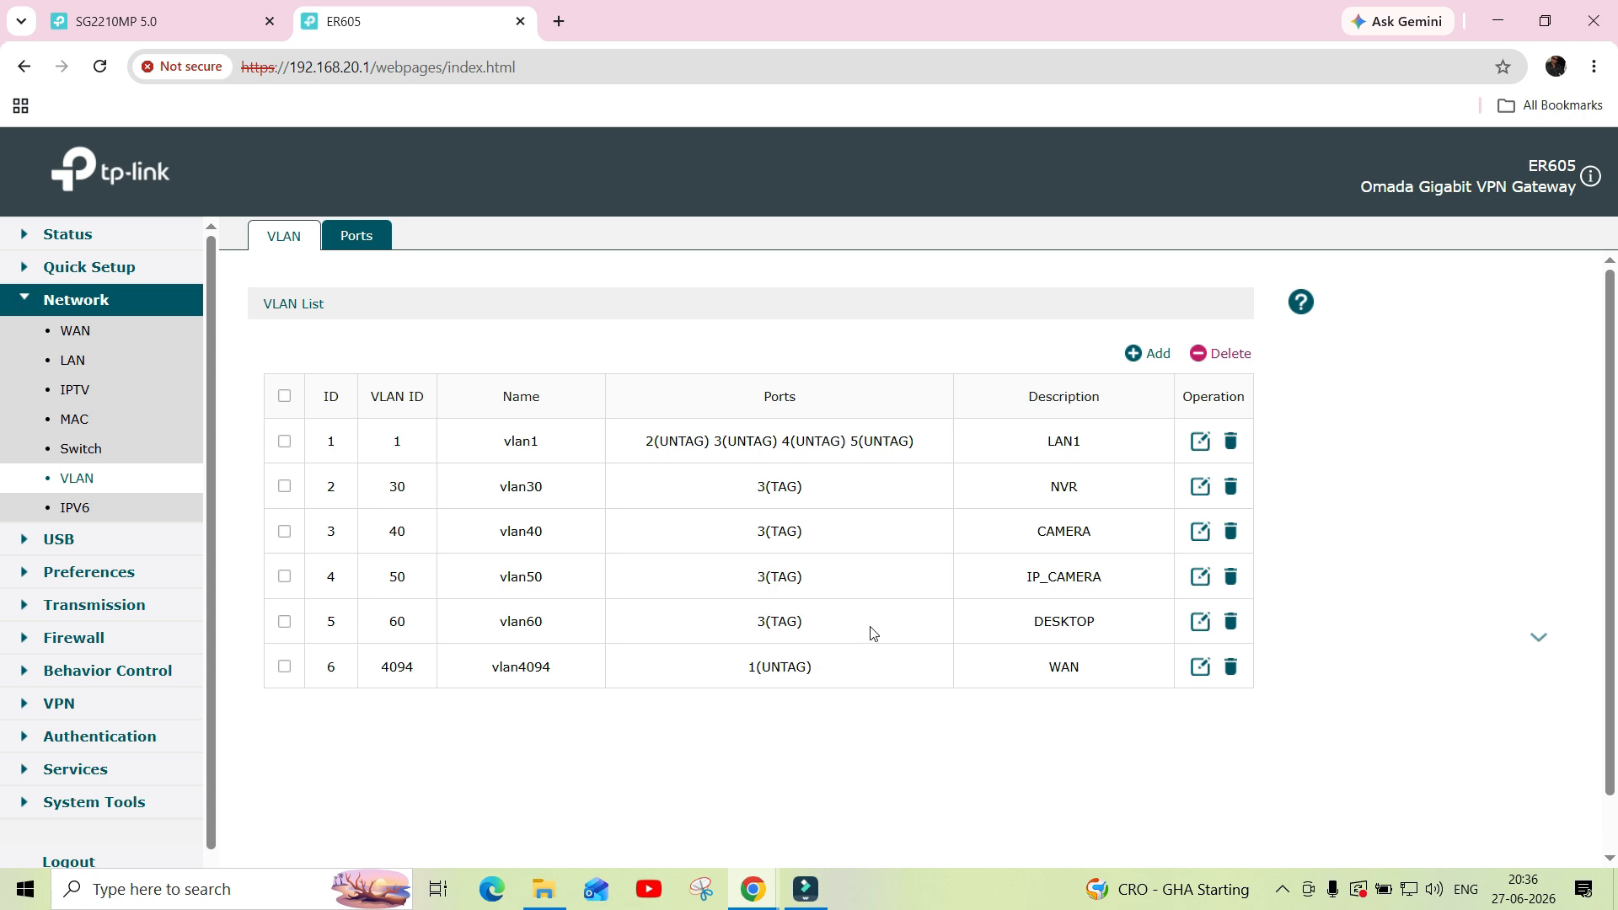
# Open Command Prompt and run IPCONFIG twice to check the Ethernet adapter's IP address and gateway
pyautogui.click(253, 889)
pyautogui.write('cmd')
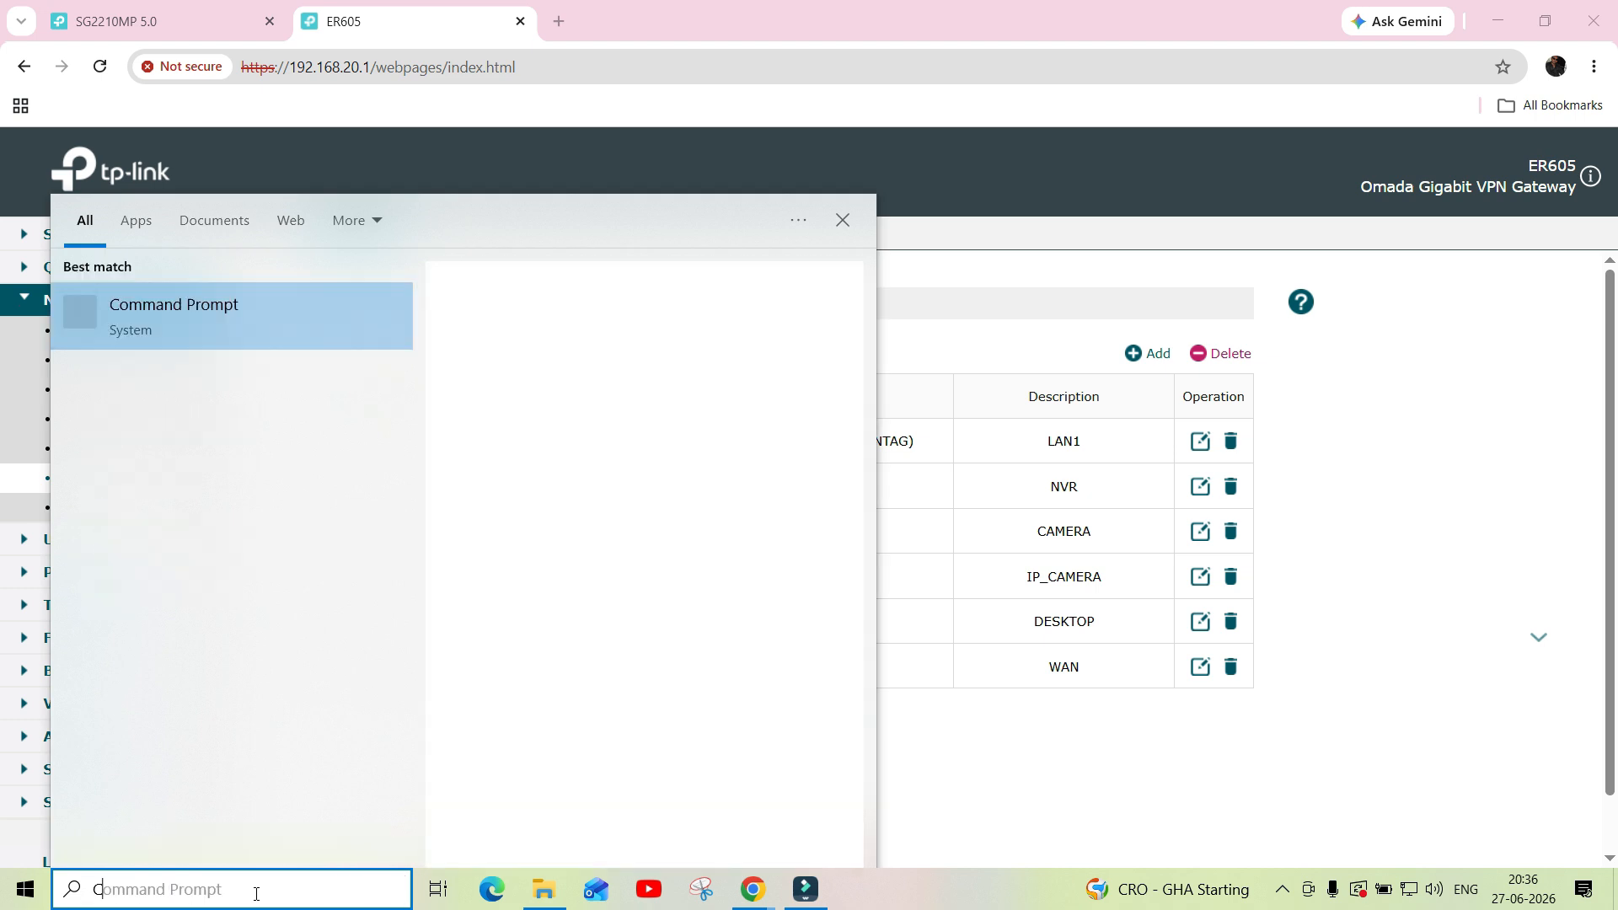
pyautogui.press('Return')
pyautogui.write('IPCONFIG')
pyautogui.press('Return')
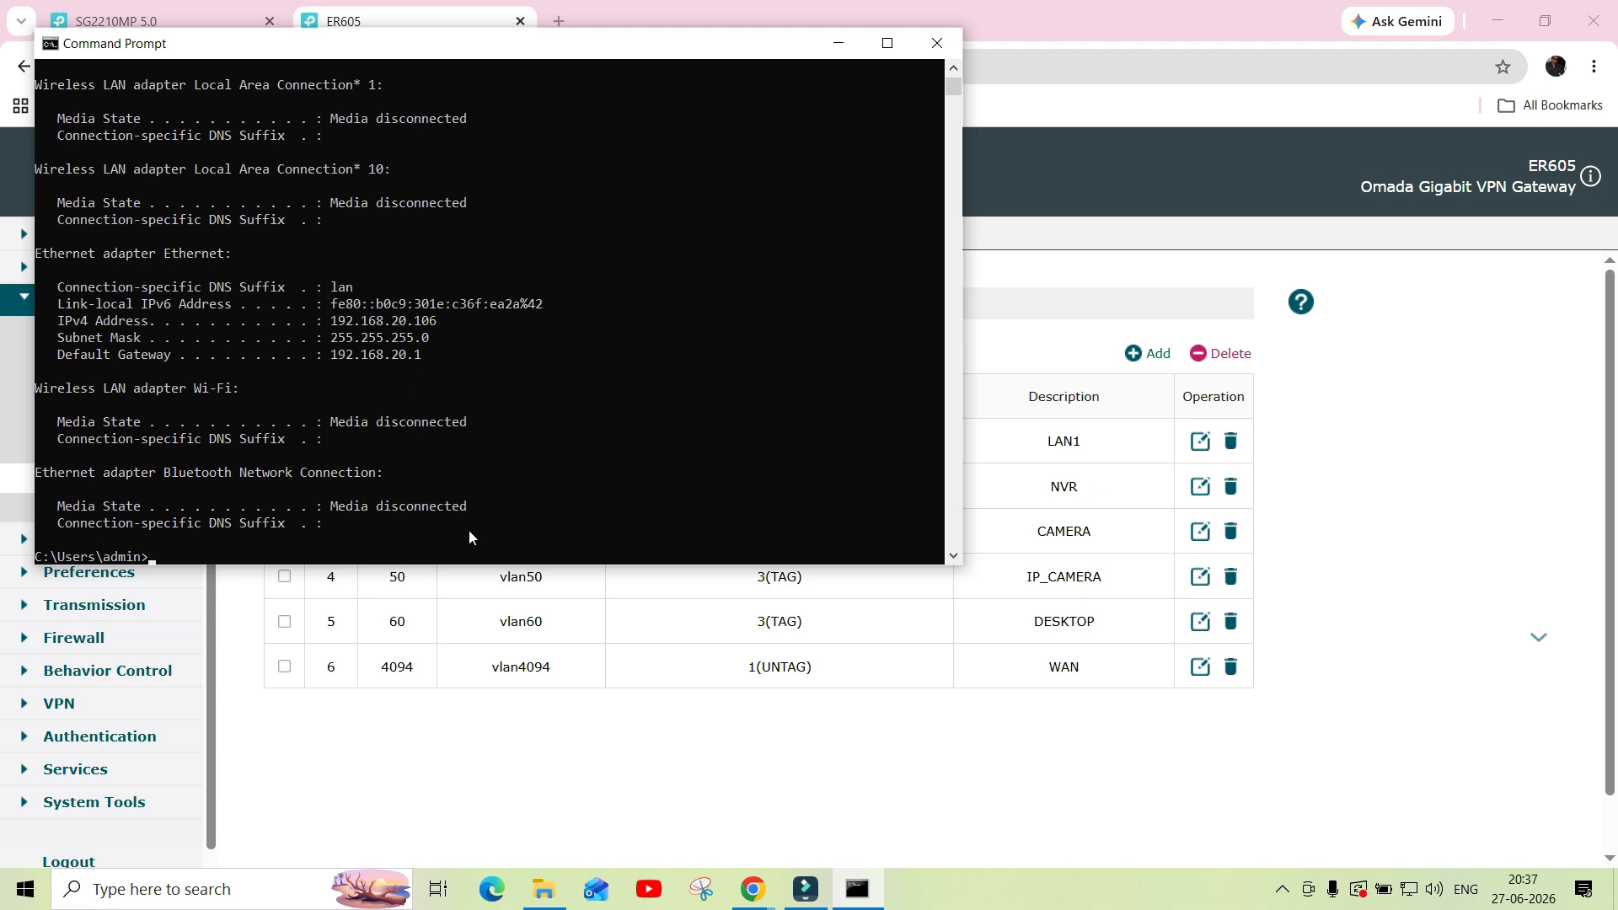
pyautogui.write('IPCONFIG')
pyautogui.press('Return')
pyautogui.write('192.1')
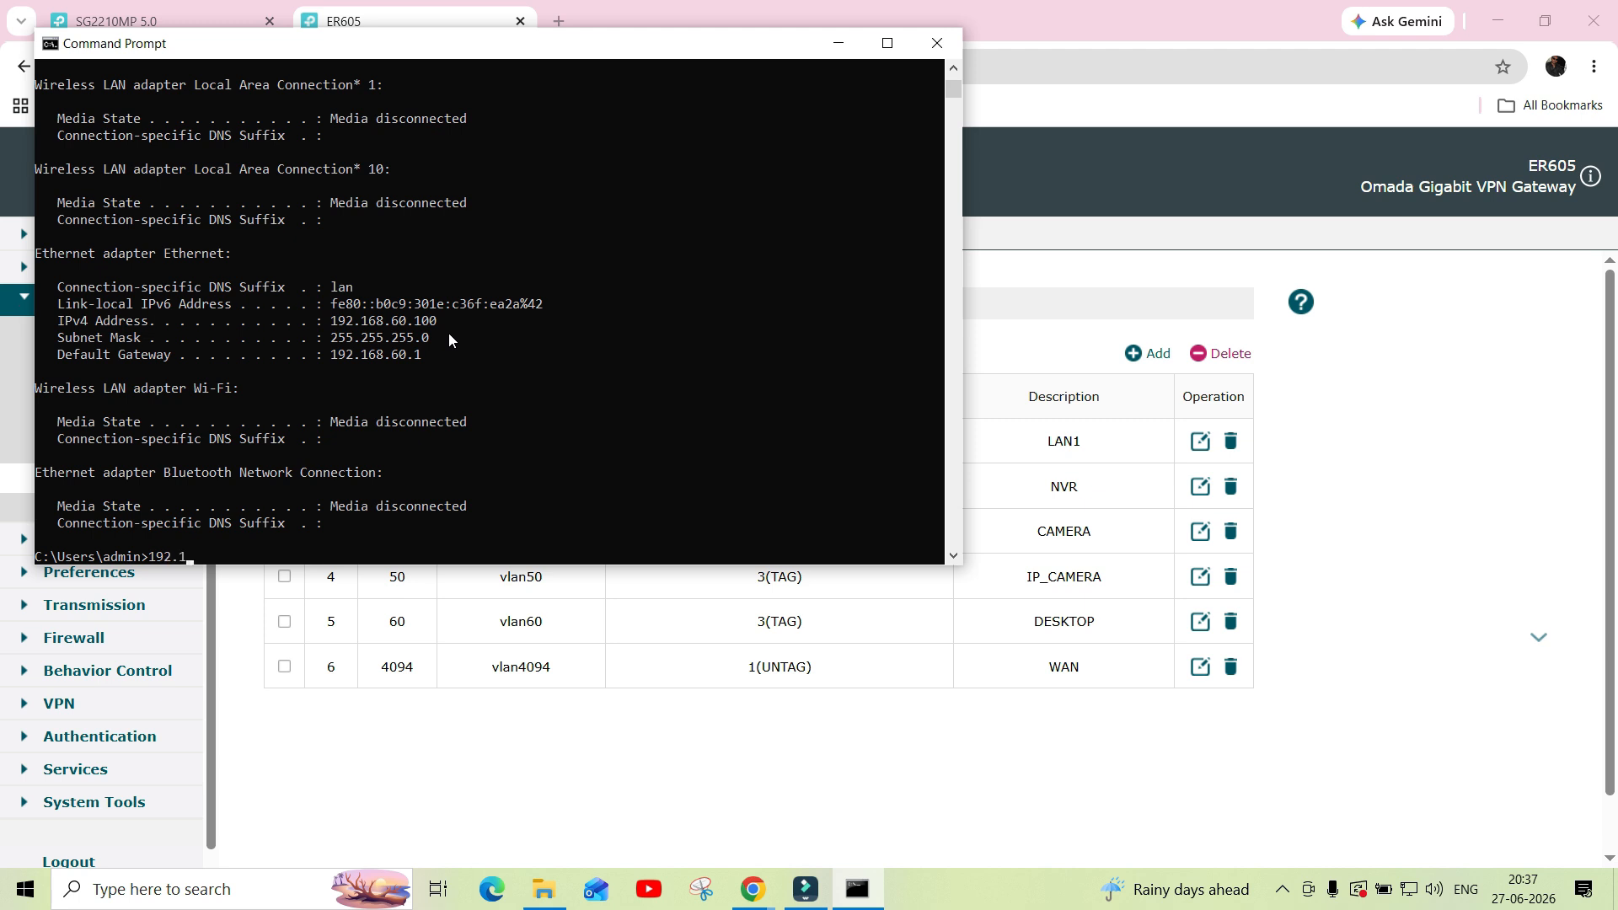
pyautogui.write('68.30.1')
pyautogui.press('BackSpace')
pyautogui.press('BackSpace')
pyautogui.press('BackSpace')
pyautogui.press('BackSpace')
pyautogui.press('BackSpace')
pyautogui.press('BackSpace')
pyautogui.press('BackSpace')
pyautogui.press('BackSpace')
pyautogui.press('BackSpace')
pyautogui.press('BackSpace')
pyautogui.press('BackSpace')
pyautogui.press('BackSpace')
# Ping the NVR network's gateway at 192.168.30.1 to test connectivity between the VLANs
pyautogui.write('ping 192.168.3-')
pyautogui.press('BackSpace')
pyautogui.write('0.1')
pyautogui.press('Return')
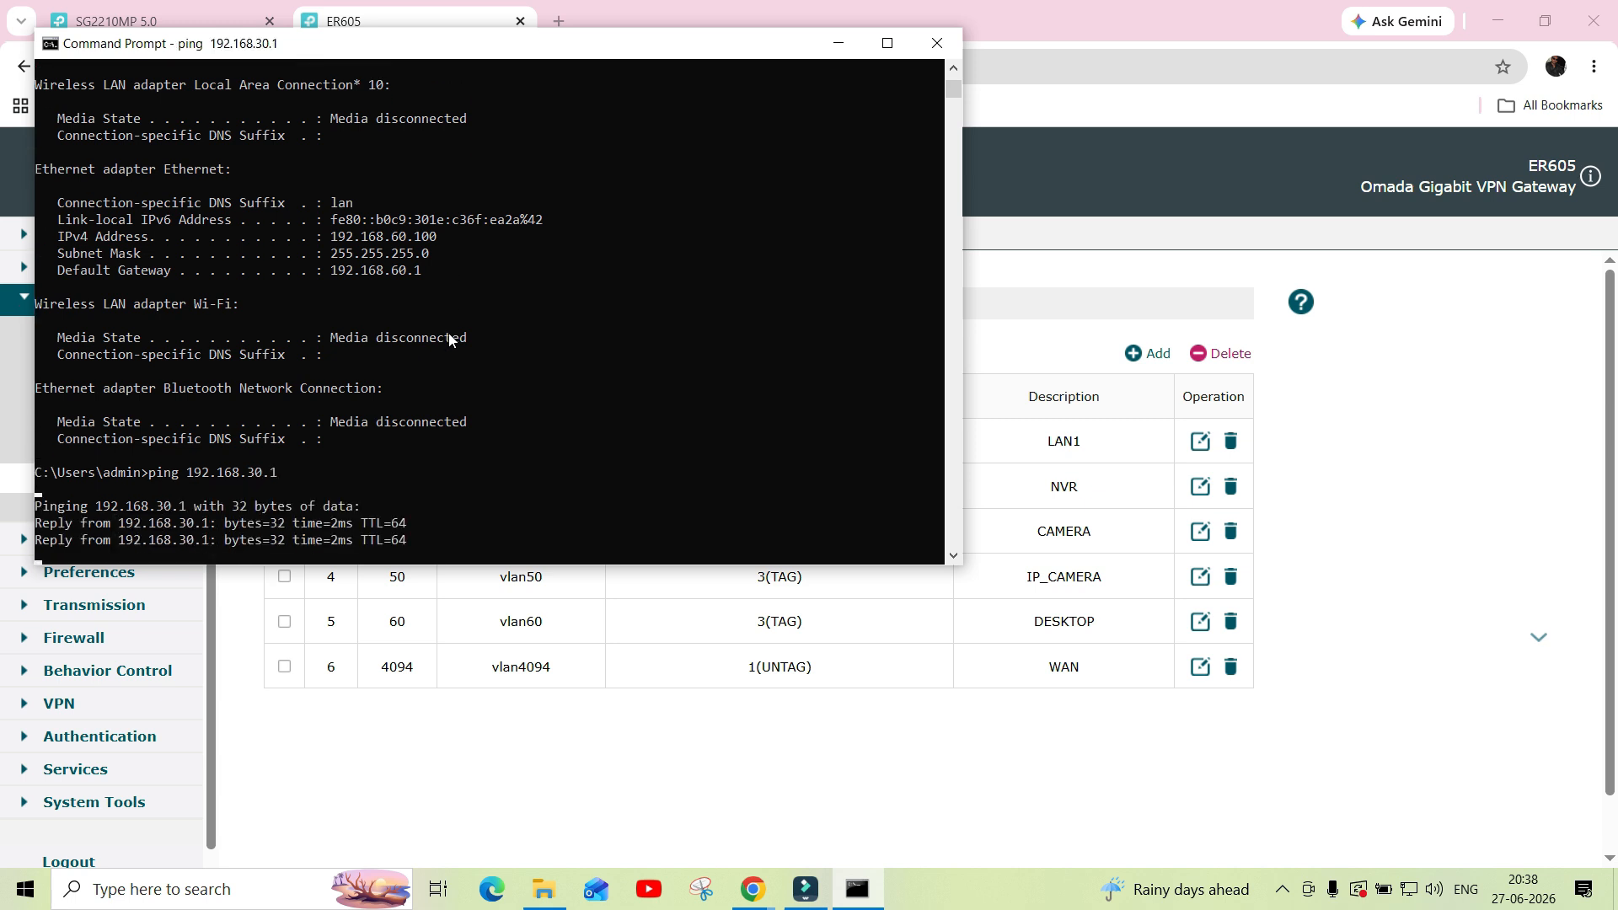